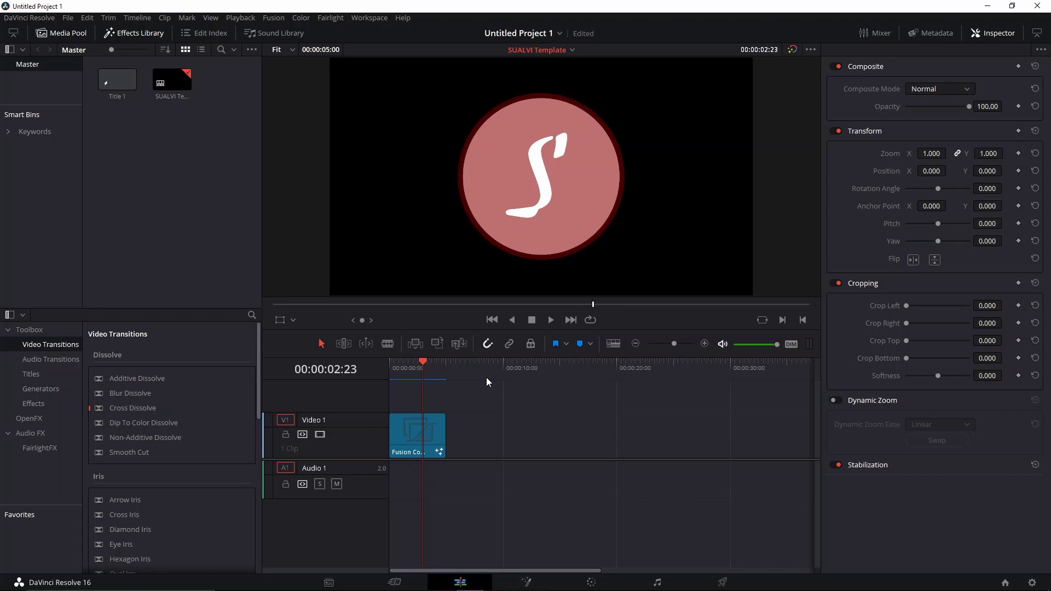
- Play the SUALVI Template timeline from the start to preview the logo animation
{"action": "left_click_drag", "start_coordinate": [423, 363], "coordinate": [379, 363]}
{"action": "key", "text": "space"}
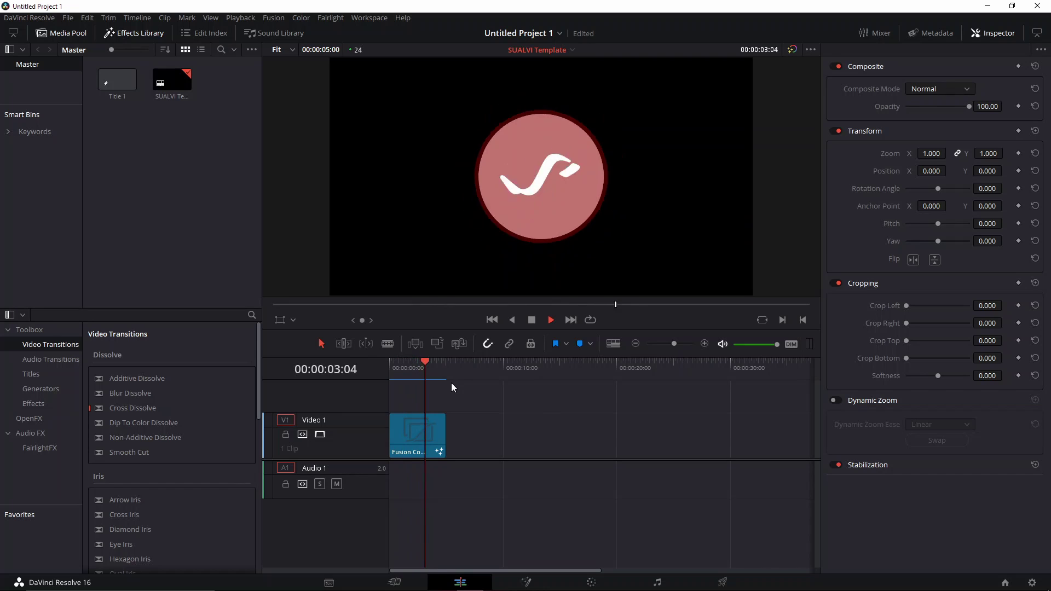
{"action": "key", "text": "space"}
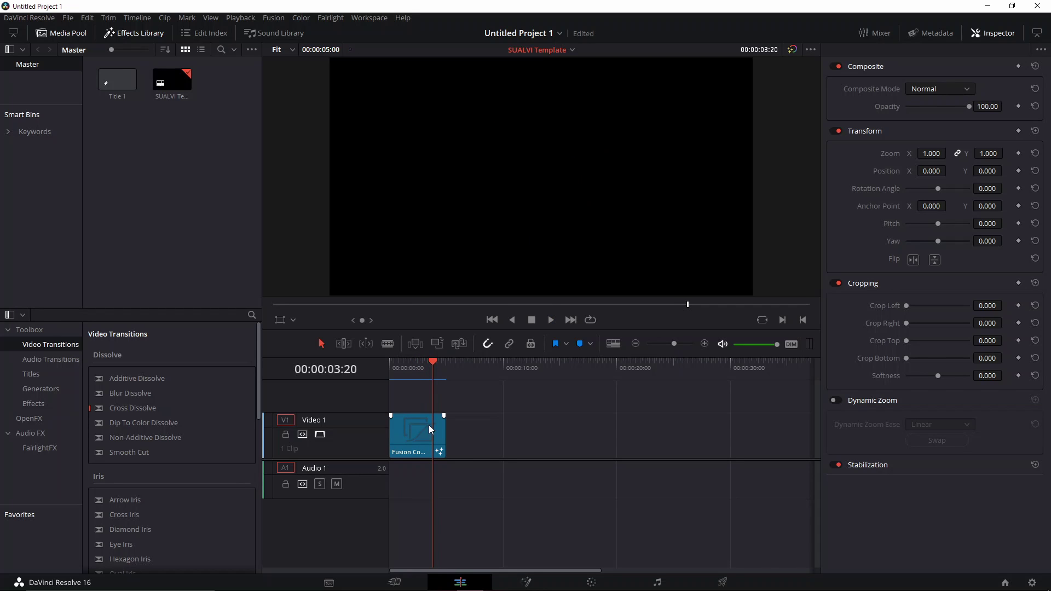
- Create a new Fusion composition in the Master bin with the default settings and open it for node editing
{"action": "right_click", "coordinate": [204, 201]}
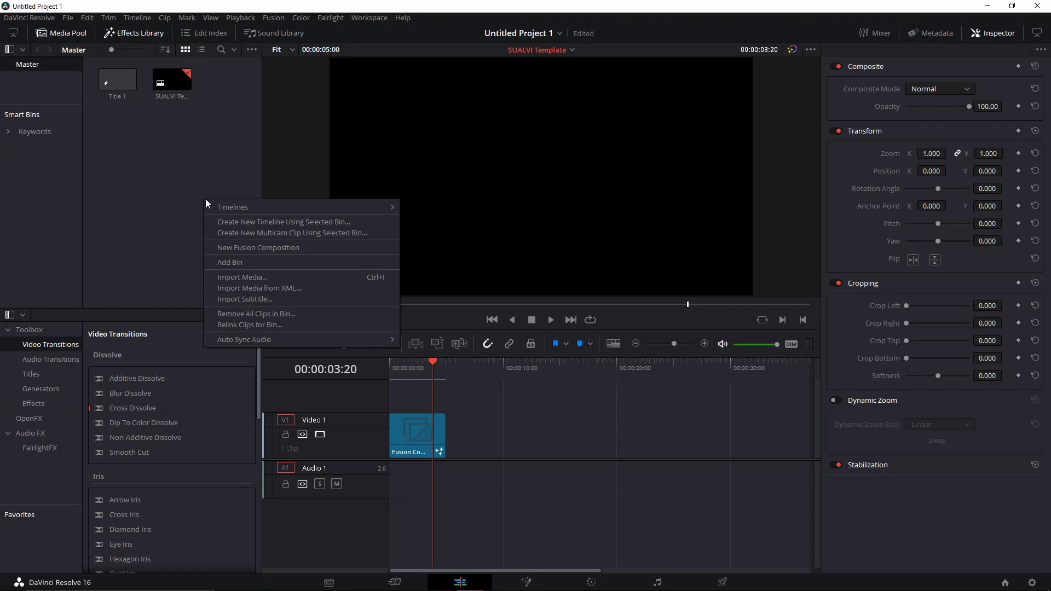
{"action": "left_click", "coordinate": [224, 248]}
{"action": "left_click", "coordinate": [584, 347]}
{"action": "double_click", "coordinate": [222, 80]}
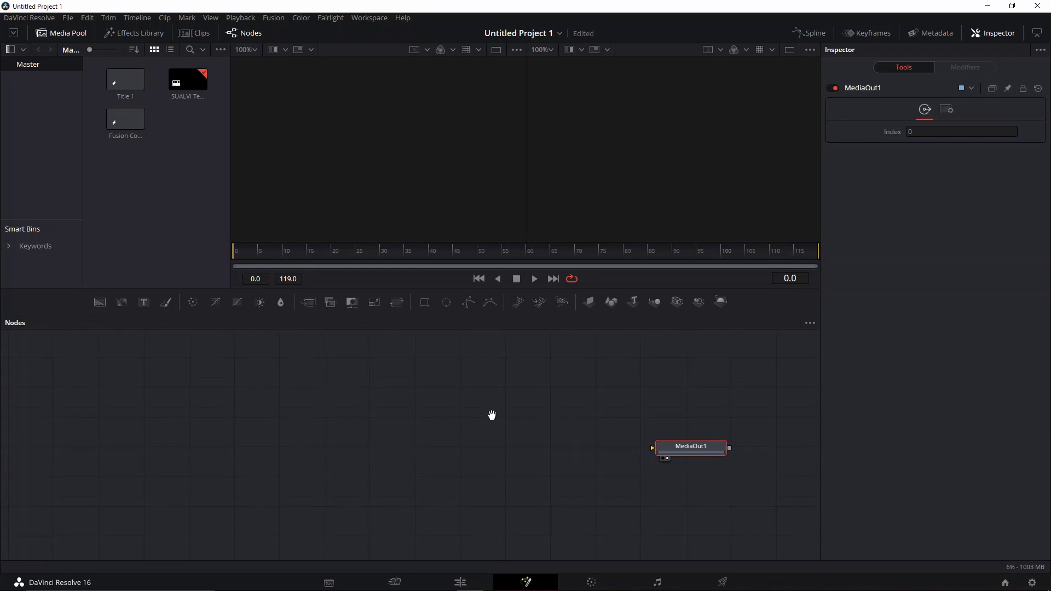
- Add a Background node masked by an Ellipse and show it in the second viewer
{"action": "left_click", "coordinate": [101, 301]}
{"action": "left_click_drag", "start_coordinate": [188, 370], "coordinate": [373, 438]}
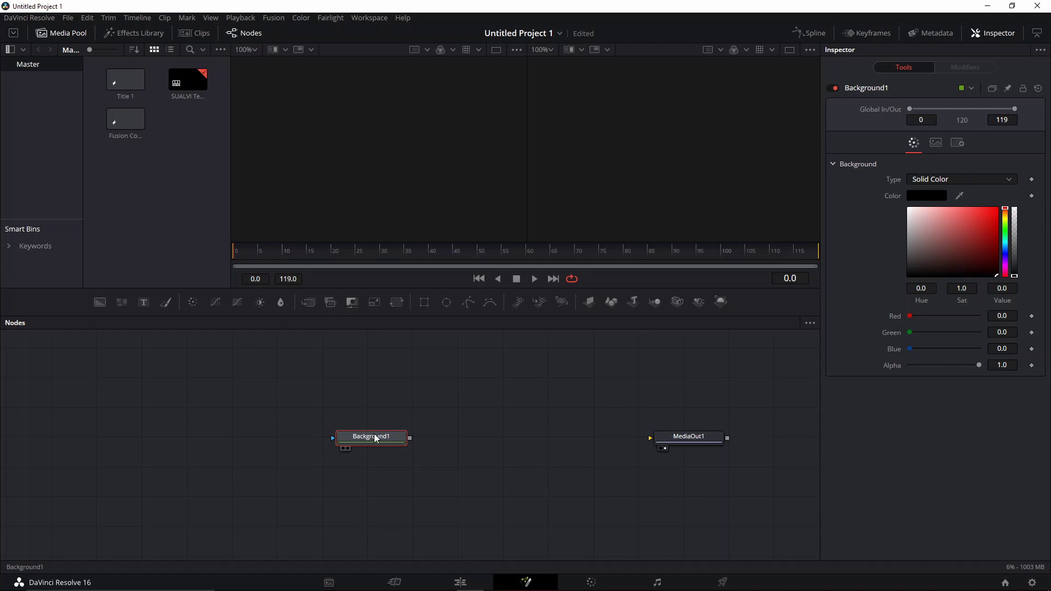
{"action": "left_click", "coordinate": [446, 304]}
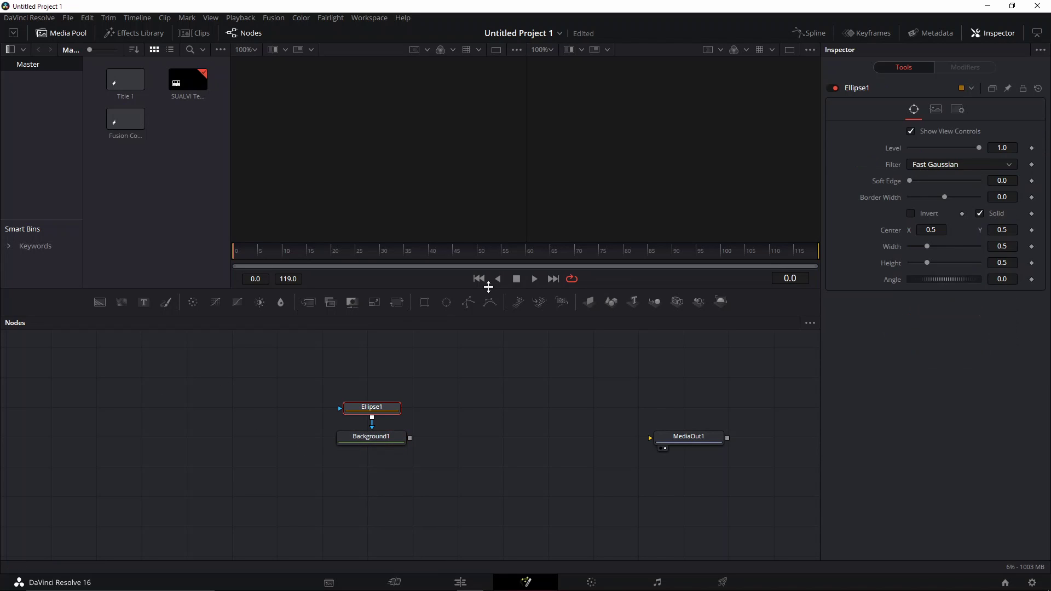
{"action": "left_click", "coordinate": [395, 443]}
{"action": "key", "text": "2"}
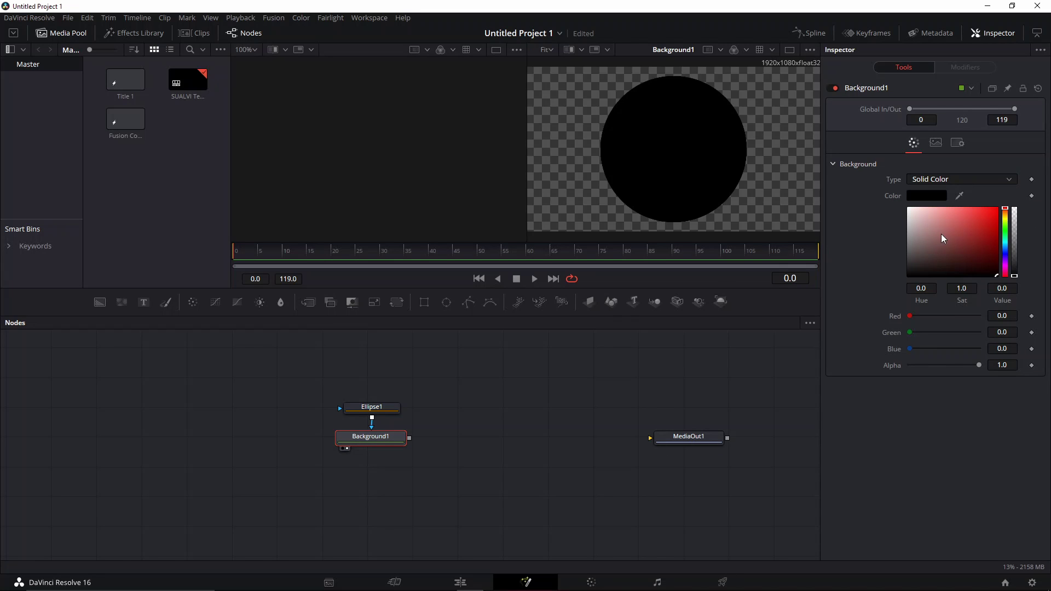
- Color the background light pink, about red 0.976, green 0.78 and blue 0.77
{"action": "left_click_drag", "start_coordinate": [994, 235], "coordinate": [933, 203]}
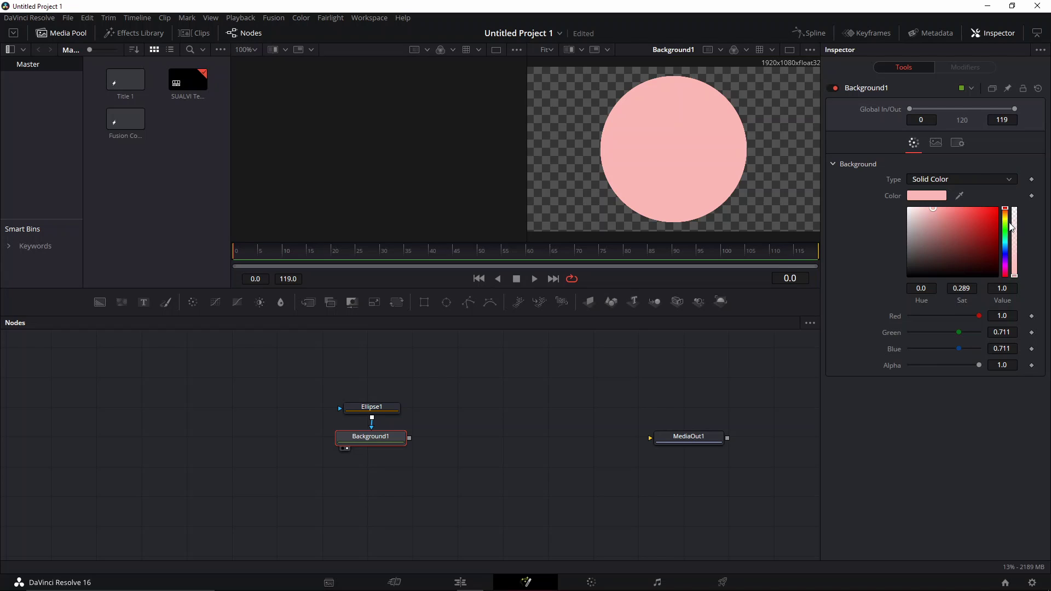
{"action": "left_click_drag", "start_coordinate": [1006, 223], "coordinate": [1011, 214]}
{"action": "left_click_drag", "start_coordinate": [937, 213], "coordinate": [927, 209]}
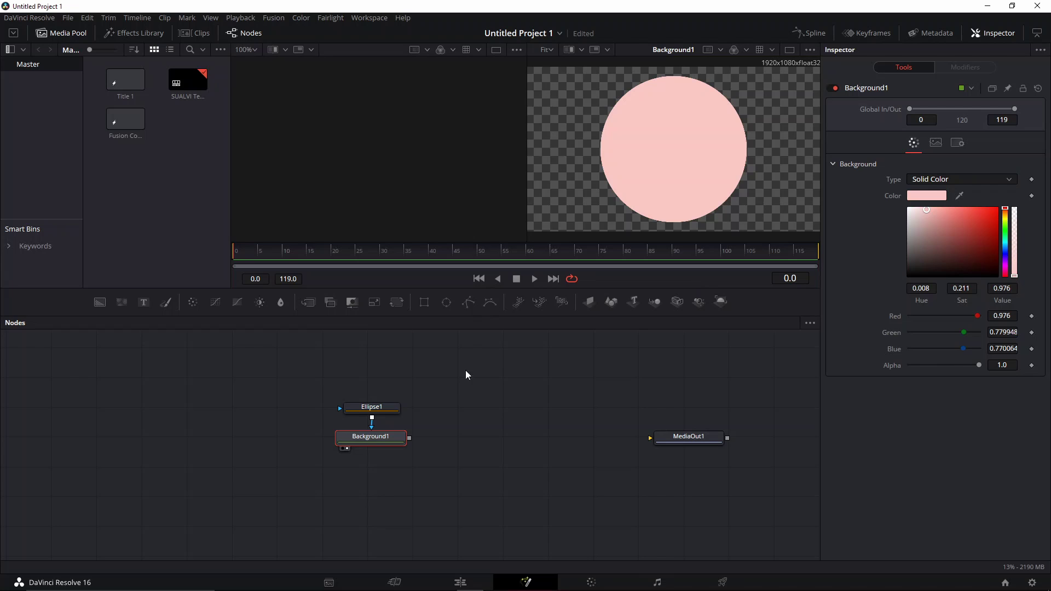
- Add a Merge node fed by Background1 and arrange the nodes with free space above it
{"action": "left_click_drag", "start_coordinate": [371, 437], "coordinate": [387, 436]}
{"action": "key", "text": "shift+space"}
{"action": "type", "text": "merg"}
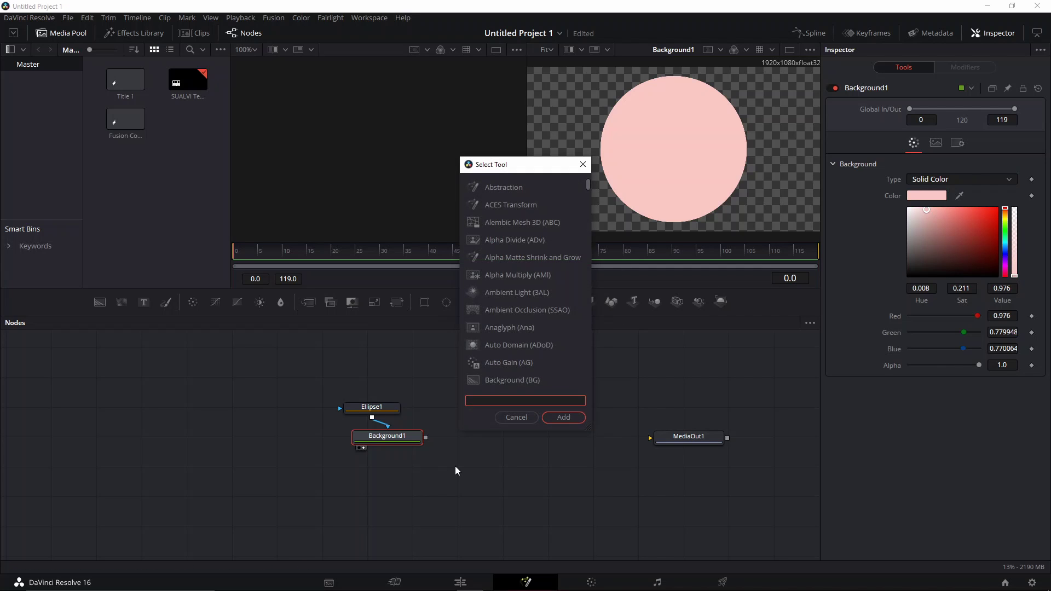
{"action": "key", "text": "Return"}
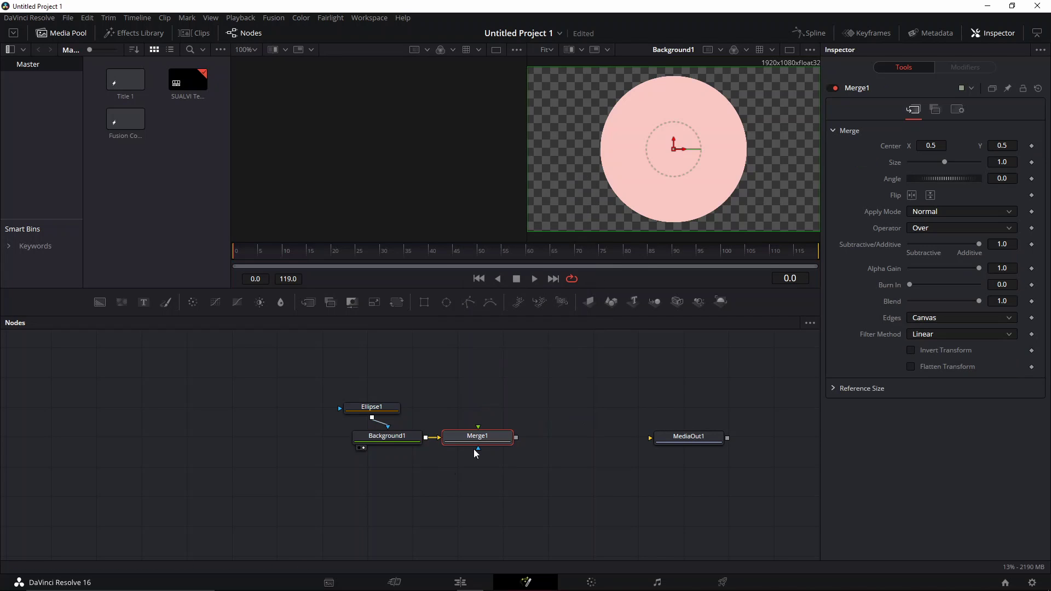
{"action": "left_click_drag", "start_coordinate": [479, 443], "coordinate": [495, 446]}
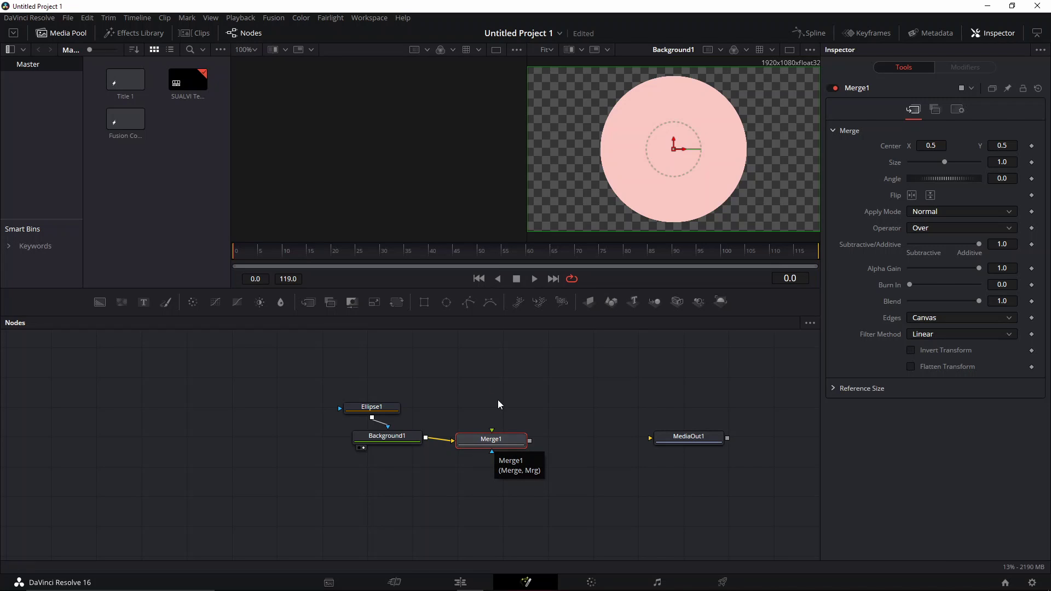
{"action": "left_click", "coordinate": [494, 373]}
{"action": "left_click_drag", "start_coordinate": [556, 377], "coordinate": [536, 395]}
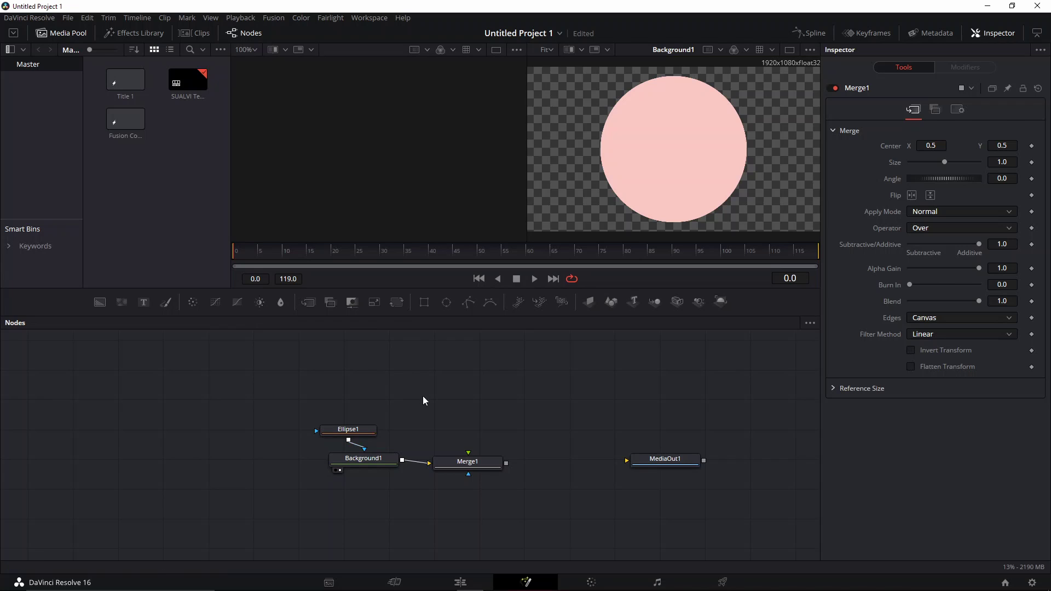
- Add two Text nodes above the background nodes and combine them through a second Merge node
{"action": "left_click_drag", "start_coordinate": [152, 301], "coordinate": [443, 367]}
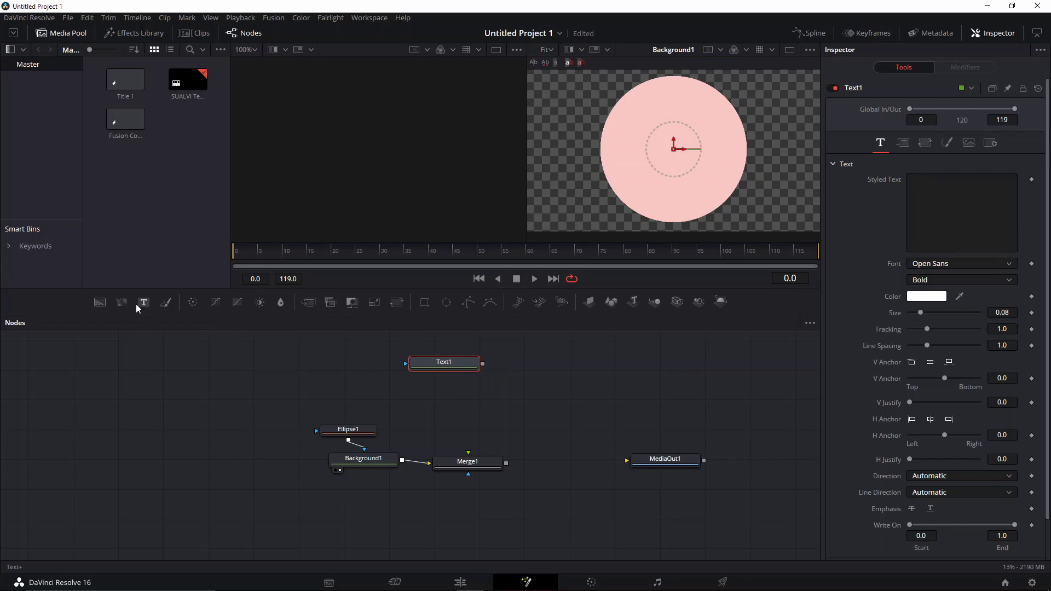
{"action": "left_click_drag", "start_coordinate": [226, 338], "coordinate": [554, 368]}
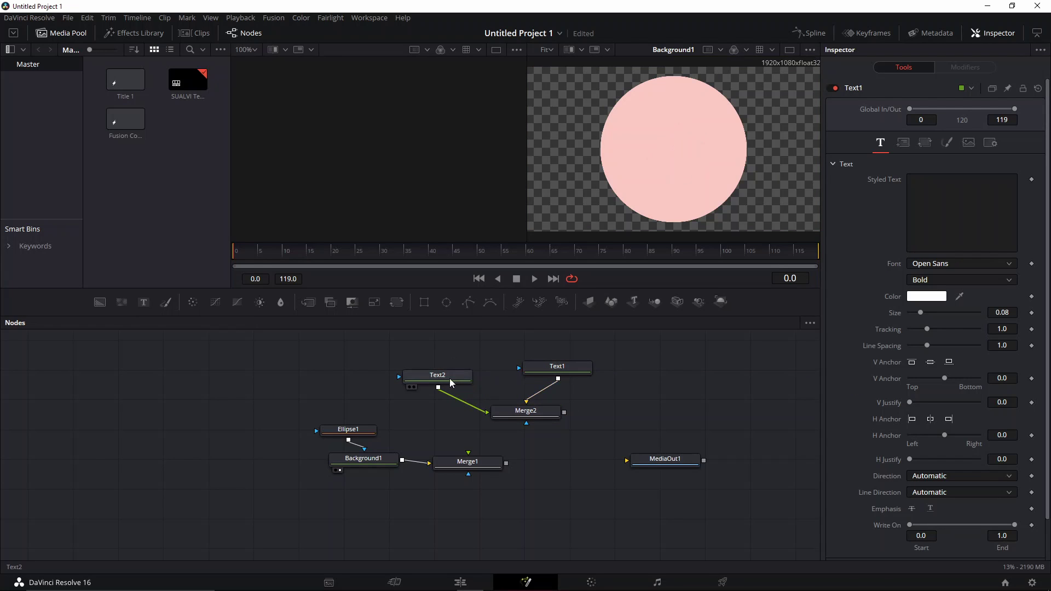
{"action": "left_click_drag", "start_coordinate": [466, 376], "coordinate": [461, 362]}
- Enter "MAIN TITLE" as the Text2 node's styled text and color it black
{"action": "left_click", "coordinate": [433, 363]}
{"action": "left_click", "coordinate": [952, 213]}
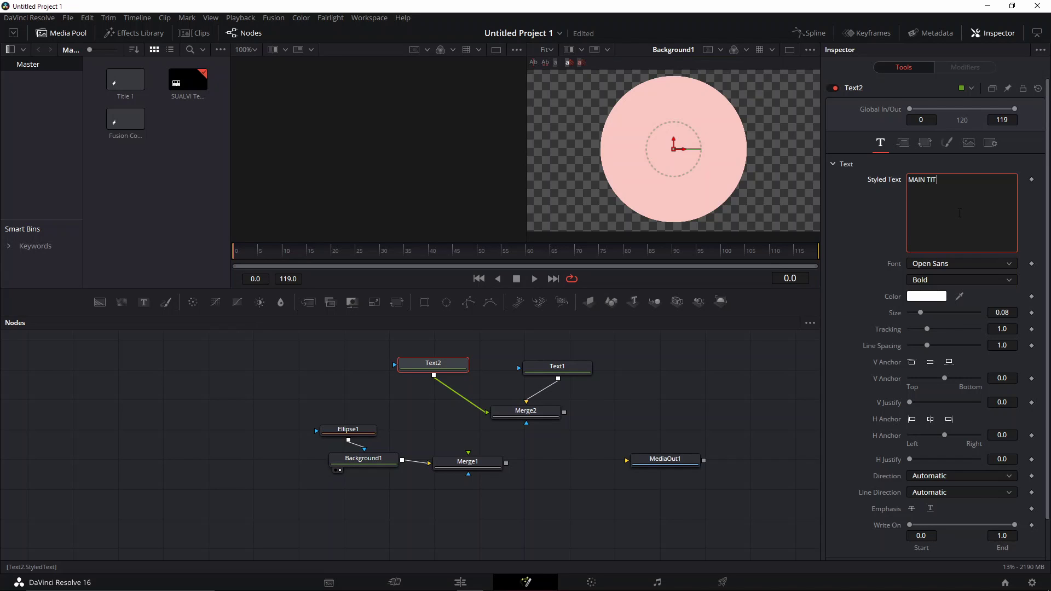
{"action": "left_click", "coordinate": [926, 297]}
{"action": "left_click", "coordinate": [626, 286]}
{"action": "left_click", "coordinate": [646, 300]}
{"action": "left_click_drag", "start_coordinate": [646, 301], "coordinate": [646, 308]}
{"action": "left_click", "coordinate": [649, 405]}
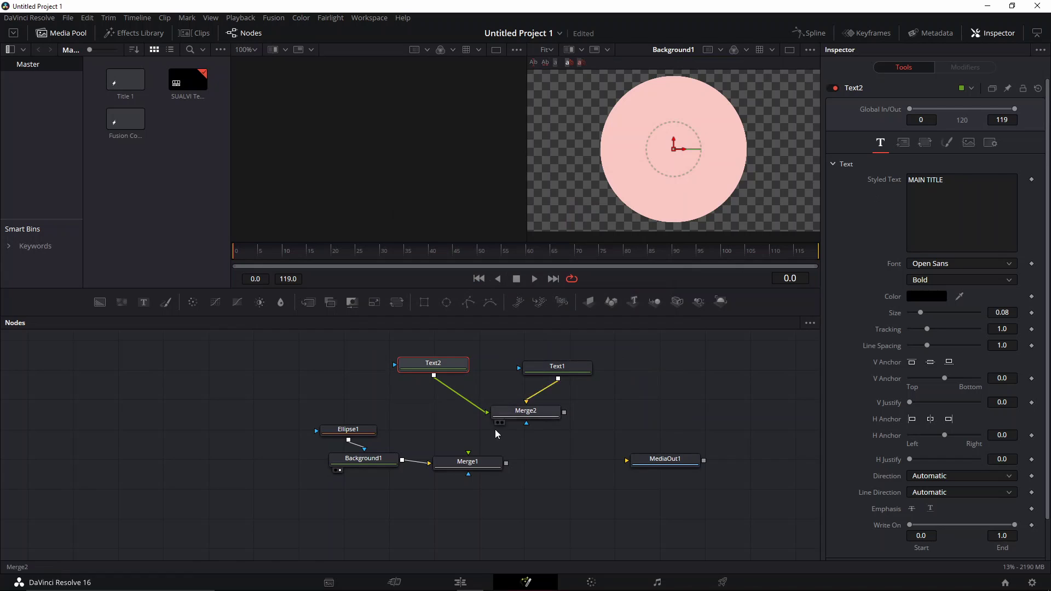
- Enter "SECONDARY TITLE" as the Text1 node's styled text and color it black
{"action": "left_click", "coordinate": [581, 368]}
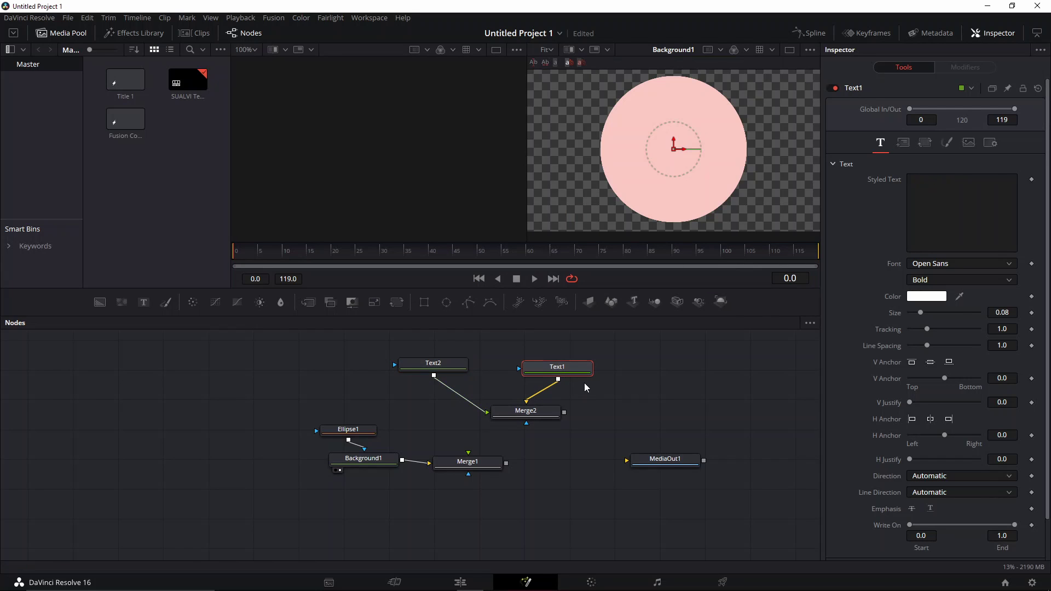
{"action": "left_click", "coordinate": [956, 214]}
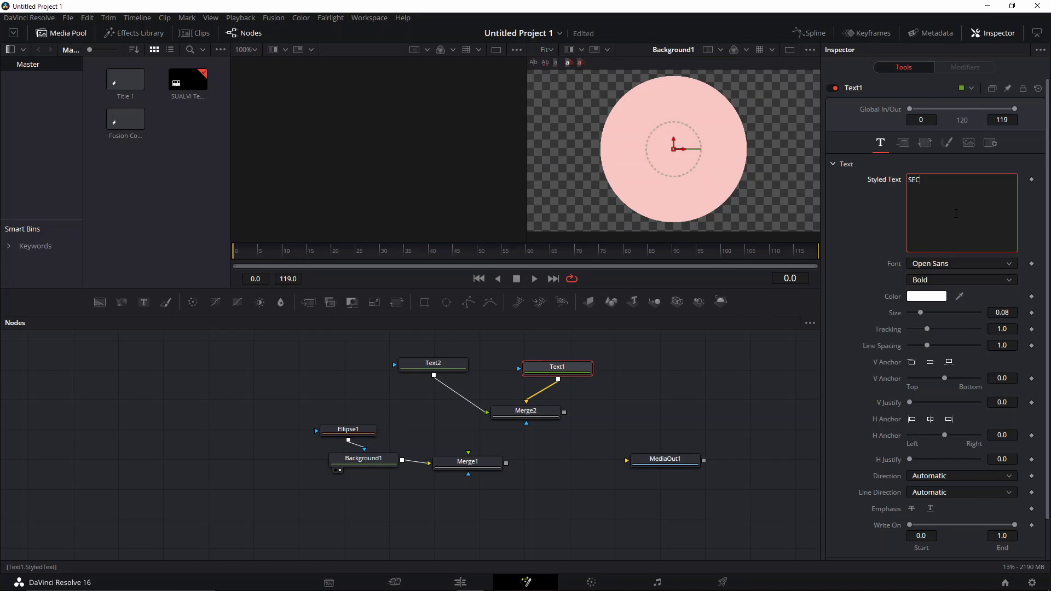
{"action": "type", "text": "SECONDARY TITLE"}
{"action": "left_click", "coordinate": [922, 298]}
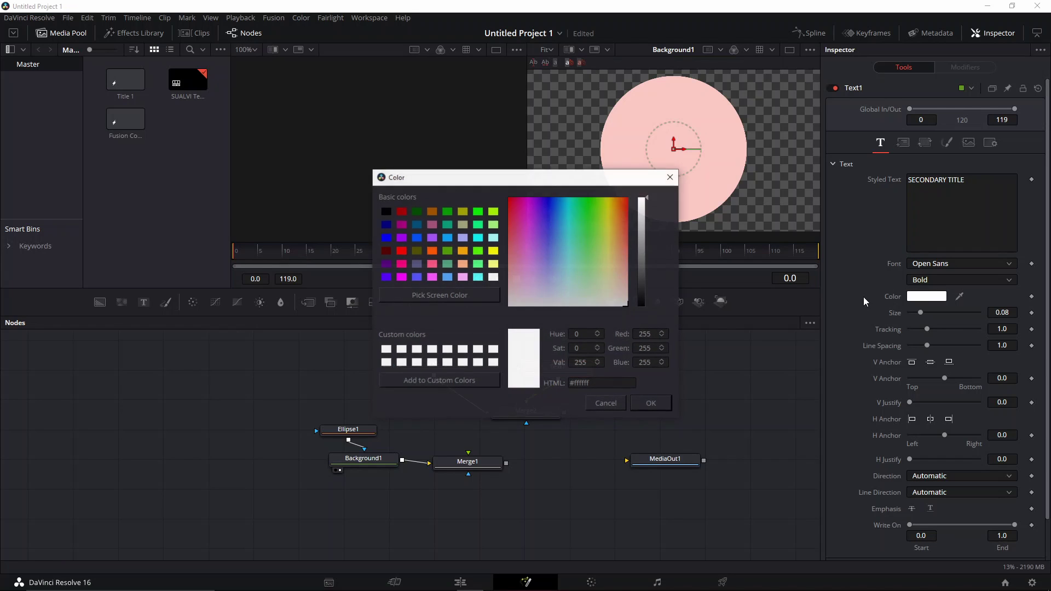
{"action": "left_click", "coordinate": [651, 403]}
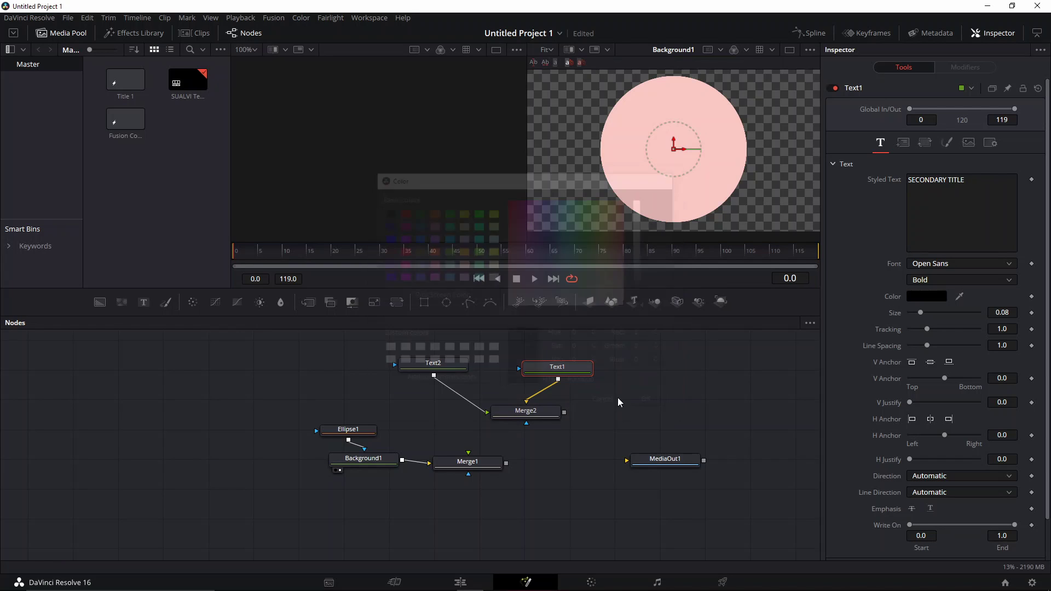
- Connect Merge2 to Merge1 as its foreground and show Merge1 in the second viewer
{"action": "left_click", "coordinate": [468, 468]}
{"action": "left_click_drag", "start_coordinate": [525, 411], "coordinate": [454, 411]}
{"action": "left_click", "coordinate": [482, 466]}
{"action": "key", "text": "2"}
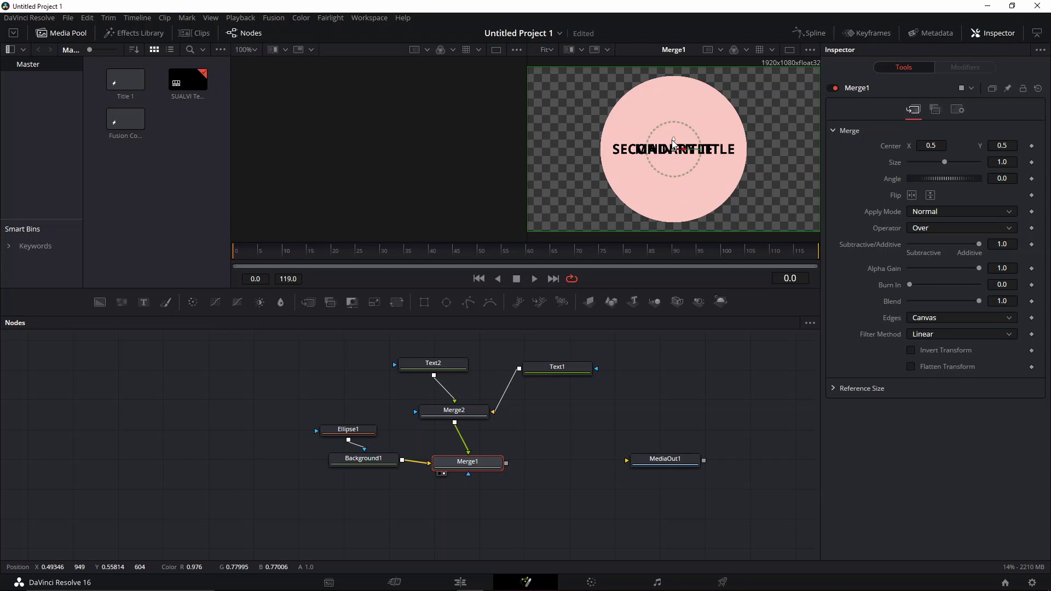
- Rename the Text1 node as sECD
{"action": "left_click", "coordinate": [558, 367]}
{"action": "key", "text": "F2"}
{"action": "type", "text": "sECD"}
{"action": "key", "text": "Return"}
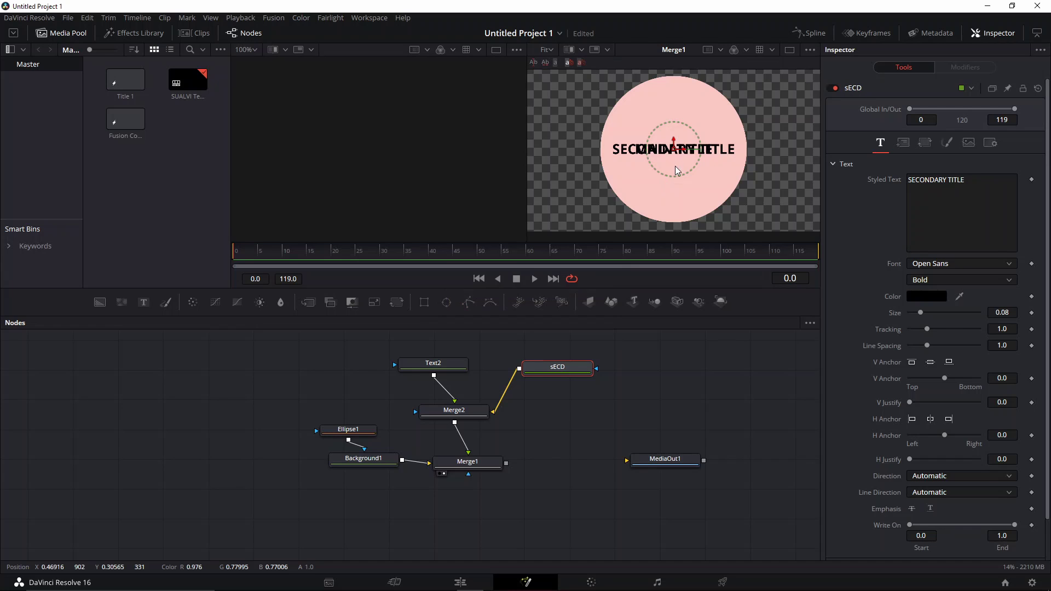
- Reposition the two titles so MAIN TITLE sits above SECONDARY TITLE around the middle of the circle
{"action": "left_click_drag", "start_coordinate": [675, 139], "coordinate": [679, 153]}
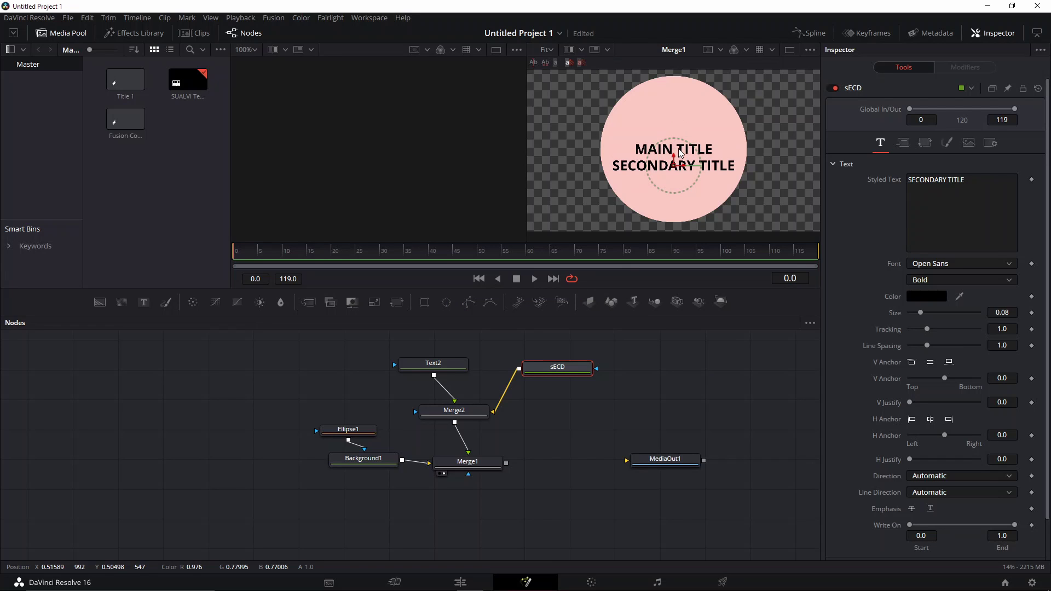
{"action": "left_click", "coordinate": [675, 145]}
{"action": "mouse_move", "coordinate": [675, 143]}
{"action": "left_mouse_down"}
{"action": "mouse_move", "coordinate": [674, 128]}
{"action": "mouse_move", "coordinate": [675, 145]}
{"action": "left_mouse_up"}
{"action": "left_click", "coordinate": [562, 369]}
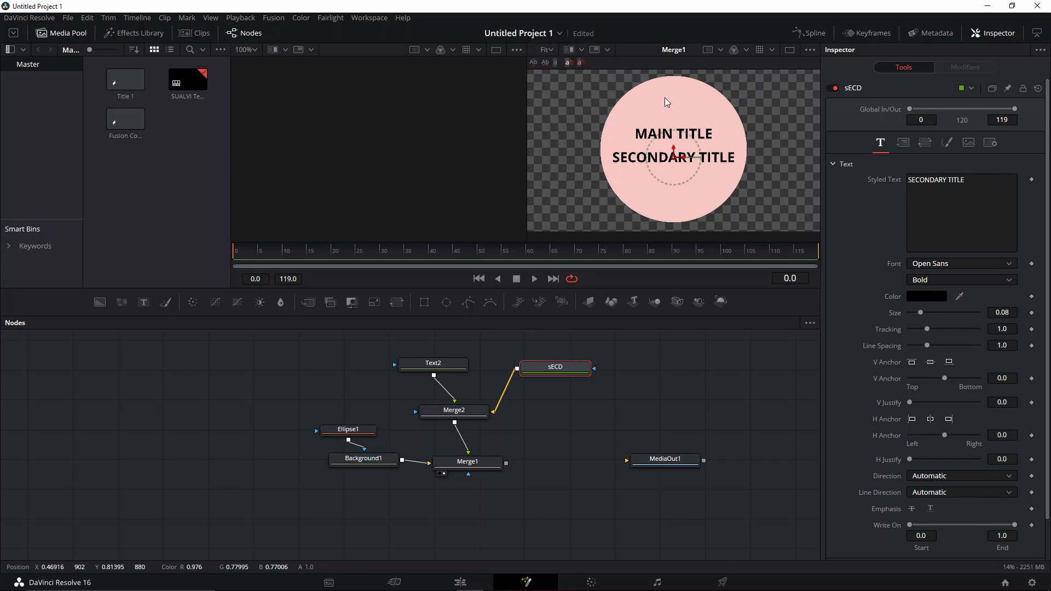
- Move MediaOut1 farther from Merge1 and place a copy of the Ellipse1 and Background1 nodes in the space between
{"action": "left_click_drag", "start_coordinate": [677, 460], "coordinate": [775, 457]}
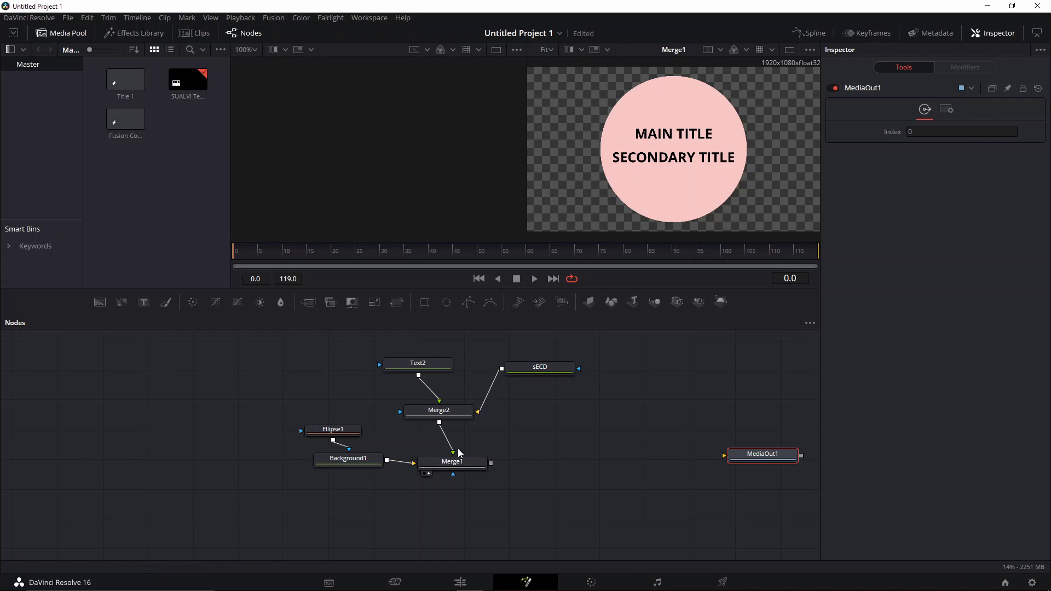
{"action": "left_click", "coordinate": [456, 473]}
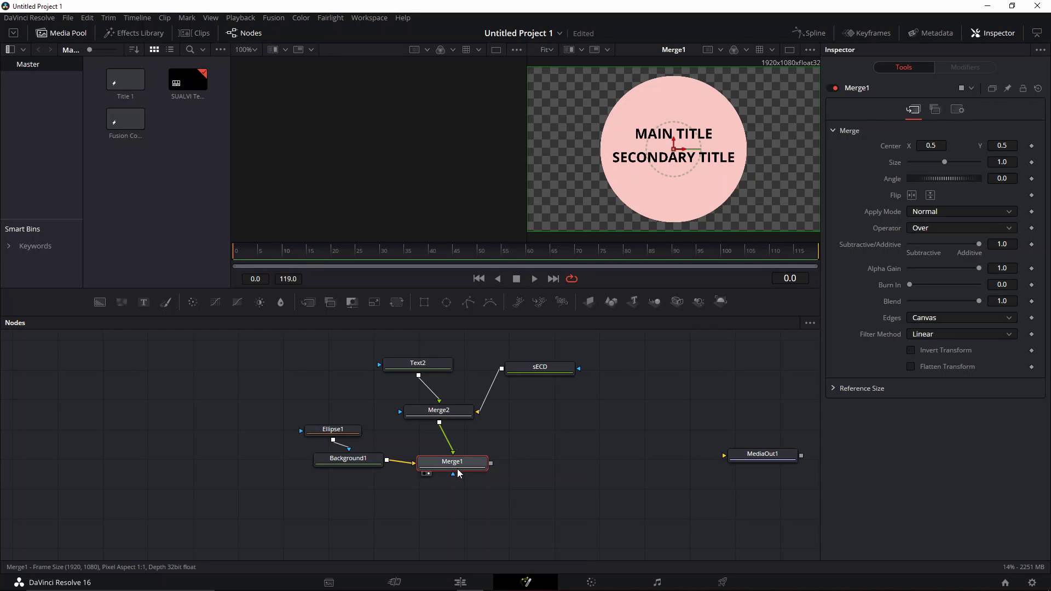
{"action": "left_click", "coordinate": [587, 418]}
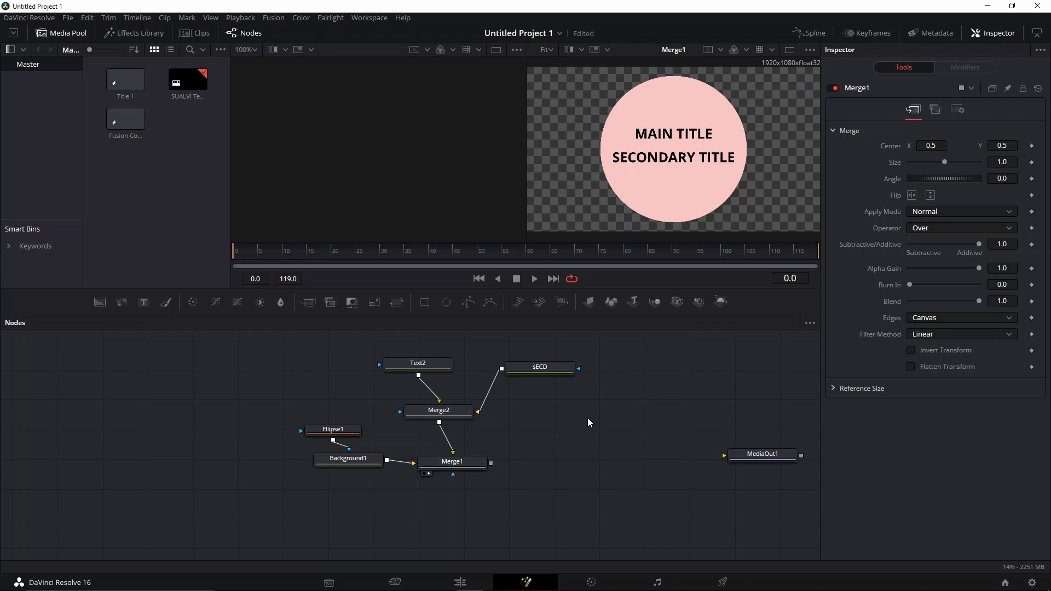
{"action": "left_click_drag", "start_coordinate": [291, 393], "coordinate": [347, 467]}
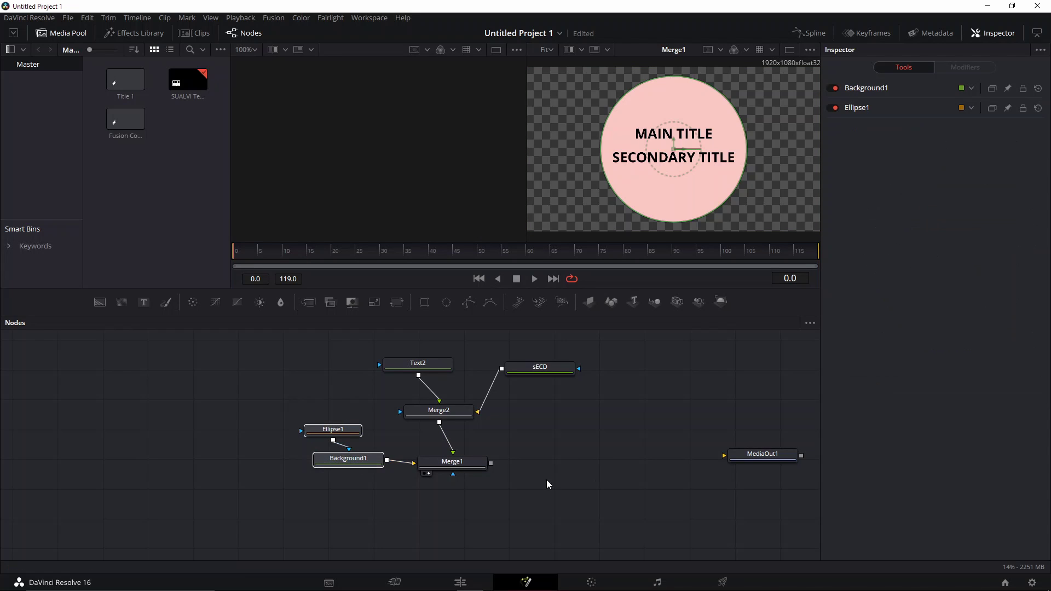
{"action": "key", "text": "ctrl+c"}
{"action": "key", "text": "ctrl+v"}
{"action": "left_click_drag", "start_coordinate": [630, 428], "coordinate": [655, 442]}
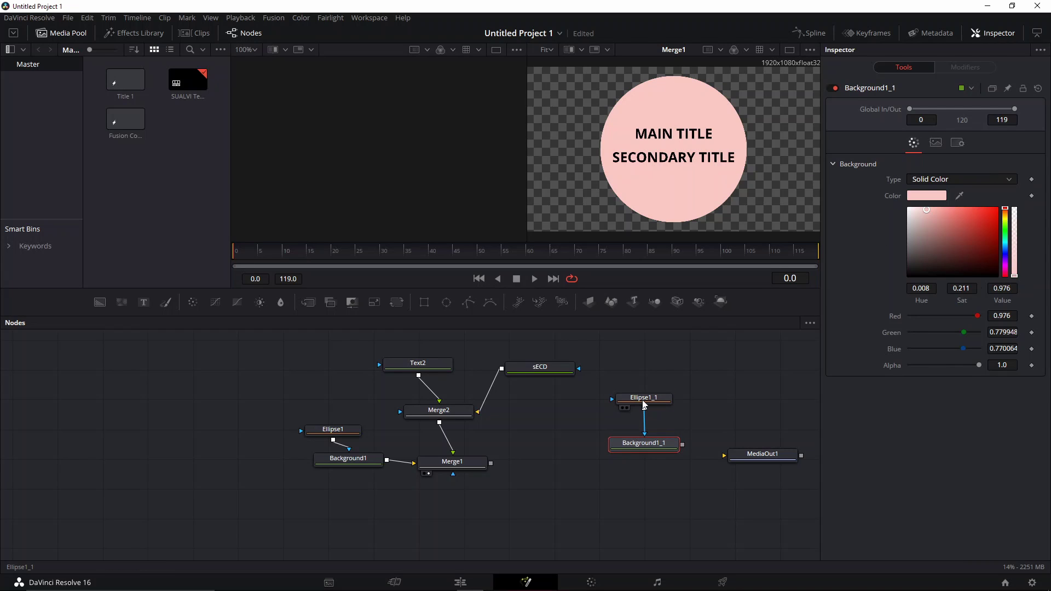
{"action": "left_click", "coordinate": [648, 404]}
{"action": "left_click_drag", "start_coordinate": [650, 405], "coordinate": [652, 396]}
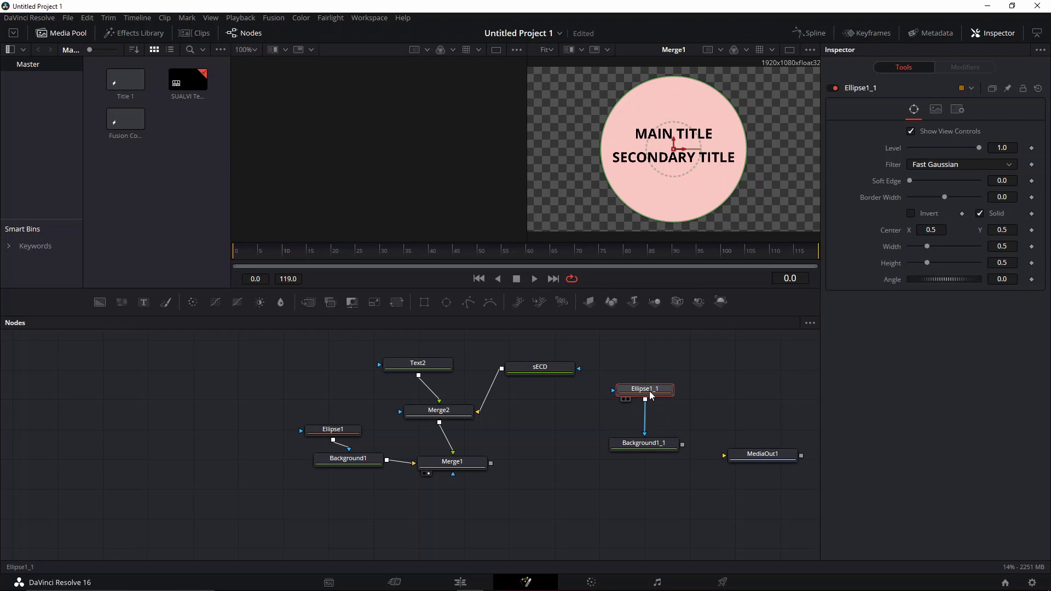
- Insert another ellipse copy between Ellipse1_1 and Background1_1, link its height to Width with an expression, and reduce the width to 0.4767
{"action": "key", "text": "ctrl+v"}
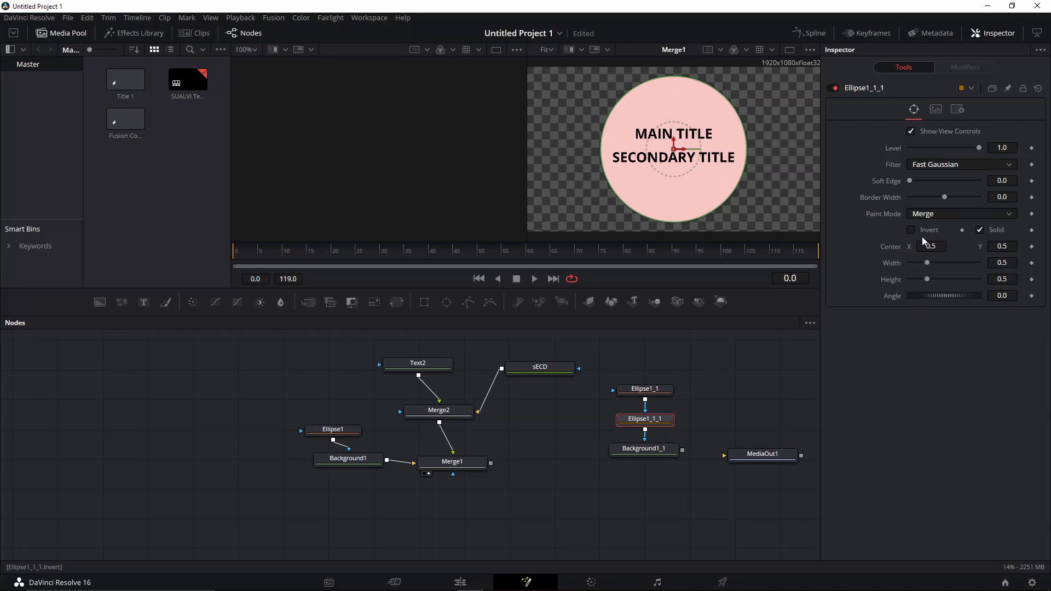
{"action": "right_click", "coordinate": [892, 286]}
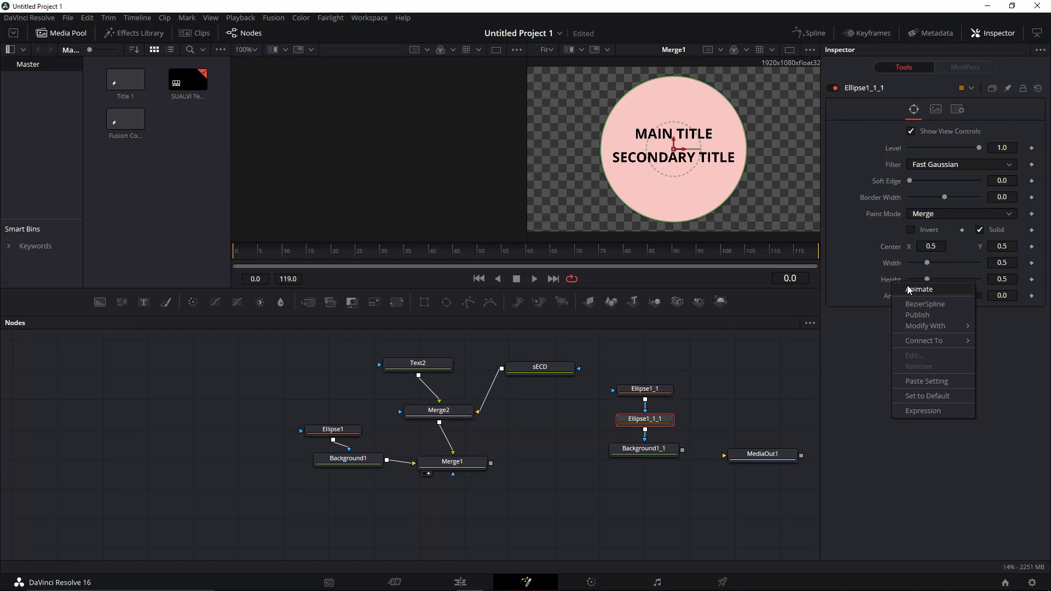
{"action": "left_click", "coordinate": [922, 411]}
{"action": "mouse_move", "coordinate": [912, 295]}
{"action": "left_mouse_down"}
{"action": "mouse_move", "coordinate": [903, 272]}
{"action": "mouse_move", "coordinate": [939, 266]}
{"action": "mouse_move", "coordinate": [907, 280]}
{"action": "left_mouse_up"}
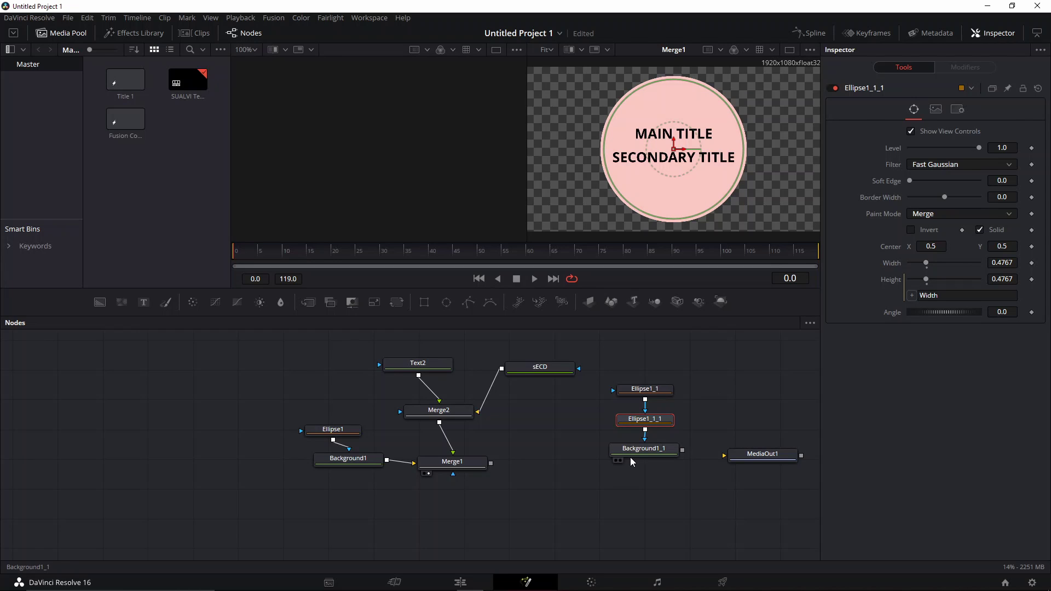
- Show Background1_1 in the first viewer
{"action": "left_click", "coordinate": [644, 449]}
{"action": "left_click_drag", "start_coordinate": [644, 449], "coordinate": [329, 171]}
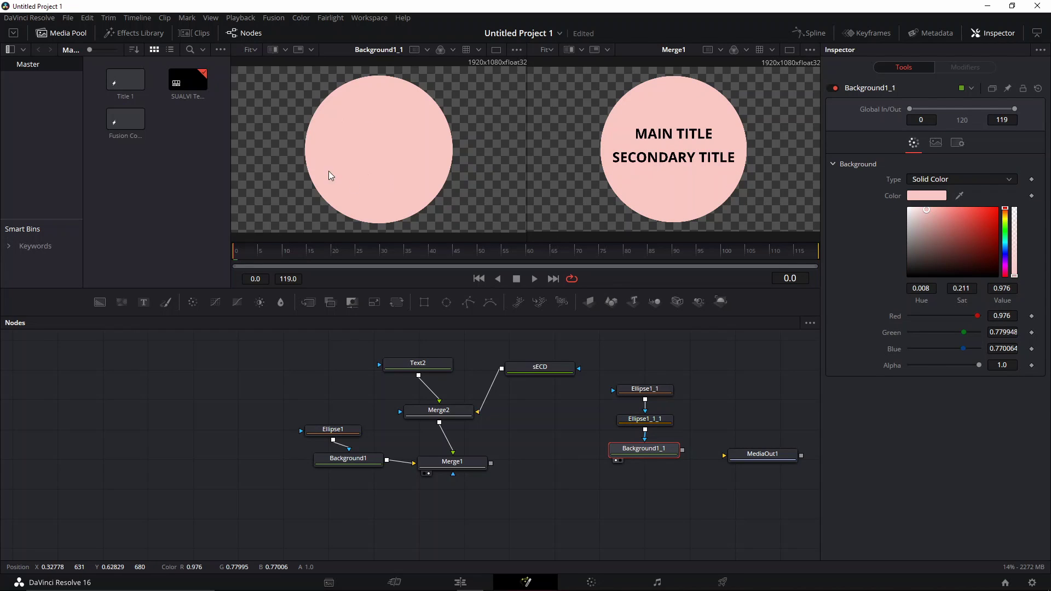
- Set the paint mode of Ellipse1_1_1 to Subtract so the background copy forms a ring
{"action": "left_click", "coordinate": [649, 421]}
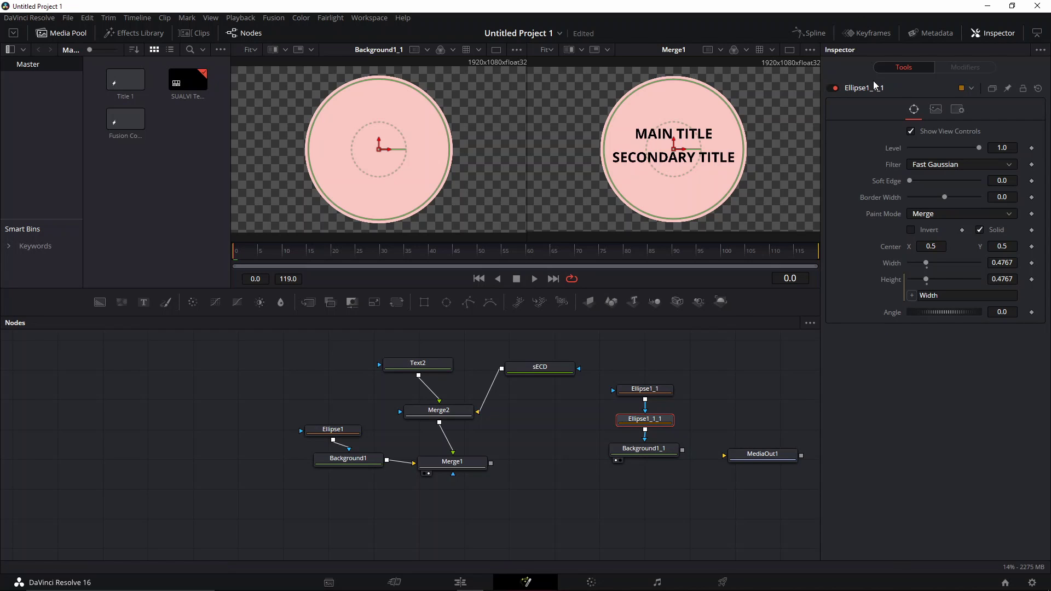
{"action": "left_click", "coordinate": [925, 215]}
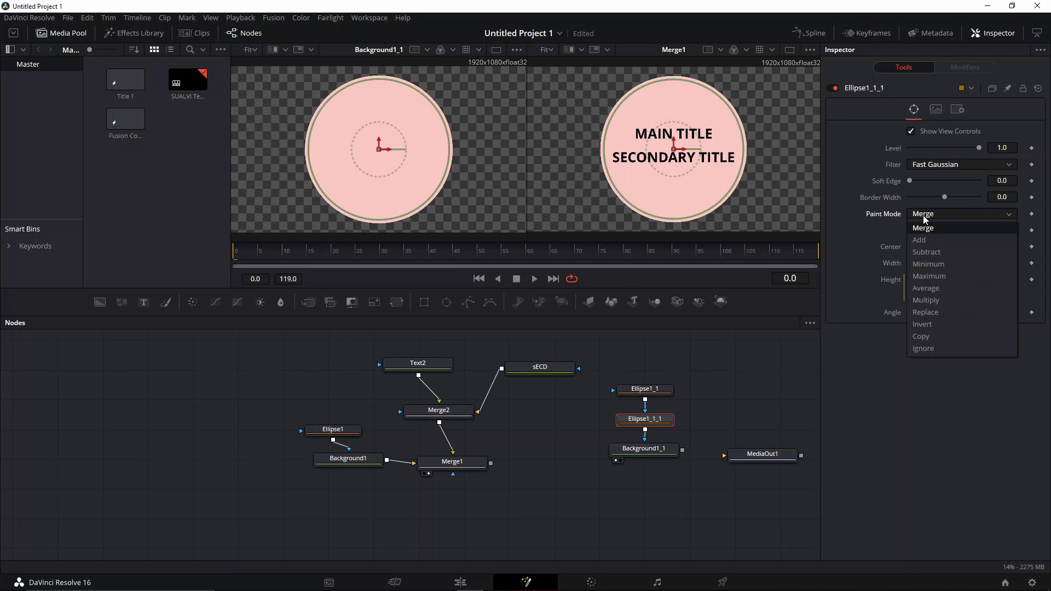
{"action": "left_click", "coordinate": [934, 252]}
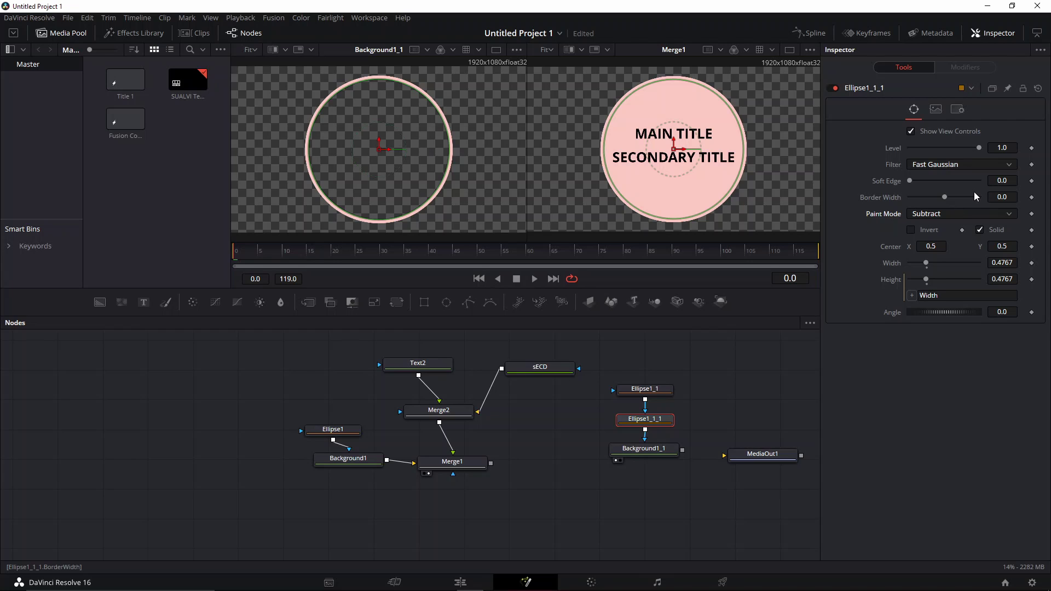
- Change Background1_1 to black and move it together with its two ellipse nodes closer to sECD
{"action": "left_click", "coordinate": [642, 449]}
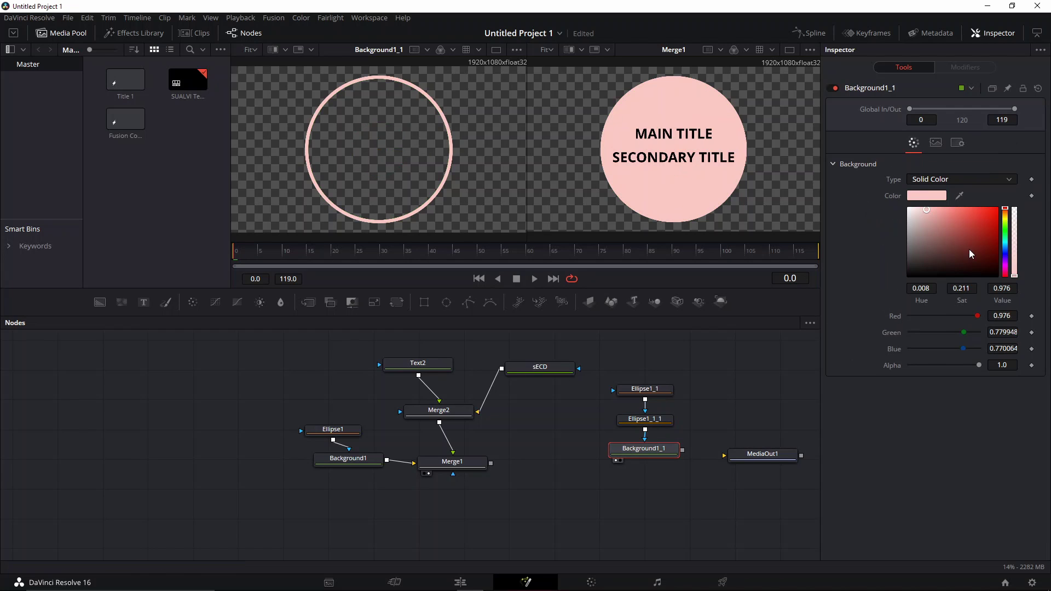
{"action": "left_click_drag", "start_coordinate": [971, 253], "coordinate": [998, 288]}
{"action": "left_click_drag", "start_coordinate": [616, 365], "coordinate": [654, 386]}
{"action": "left_click", "coordinate": [642, 450]}
{"action": "left_click", "coordinate": [652, 482]}
{"action": "left_click_drag", "start_coordinate": [636, 425], "coordinate": [636, 432]}
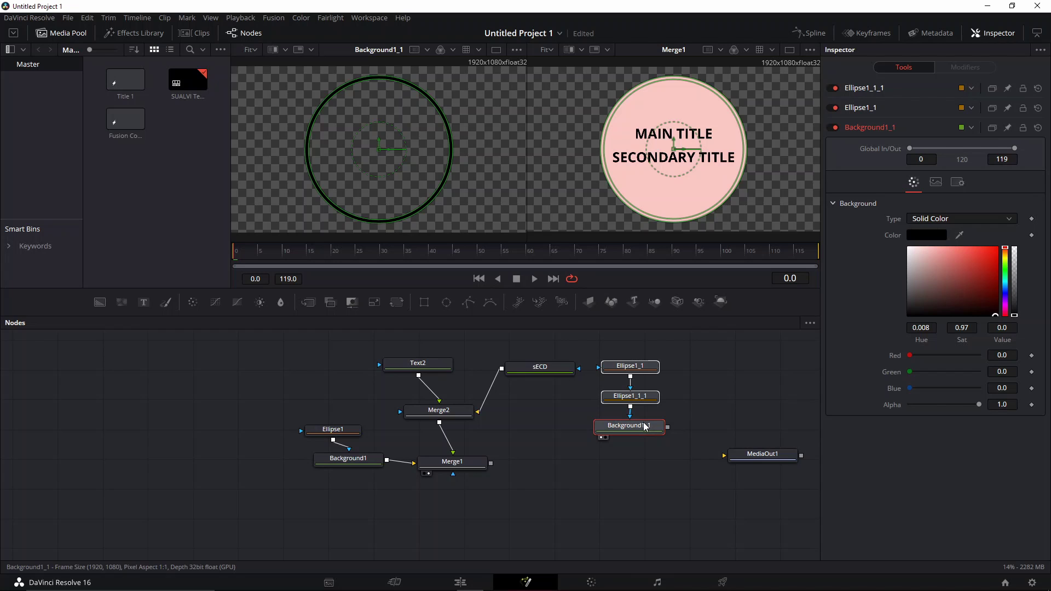
- Merge Background1_1 over Merge1, place the new merge node below the ring nodes, and show it in the second viewer
{"action": "left_click_drag", "start_coordinate": [669, 427], "coordinate": [491, 464]}
{"action": "left_click_drag", "start_coordinate": [629, 464], "coordinate": [581, 503]}
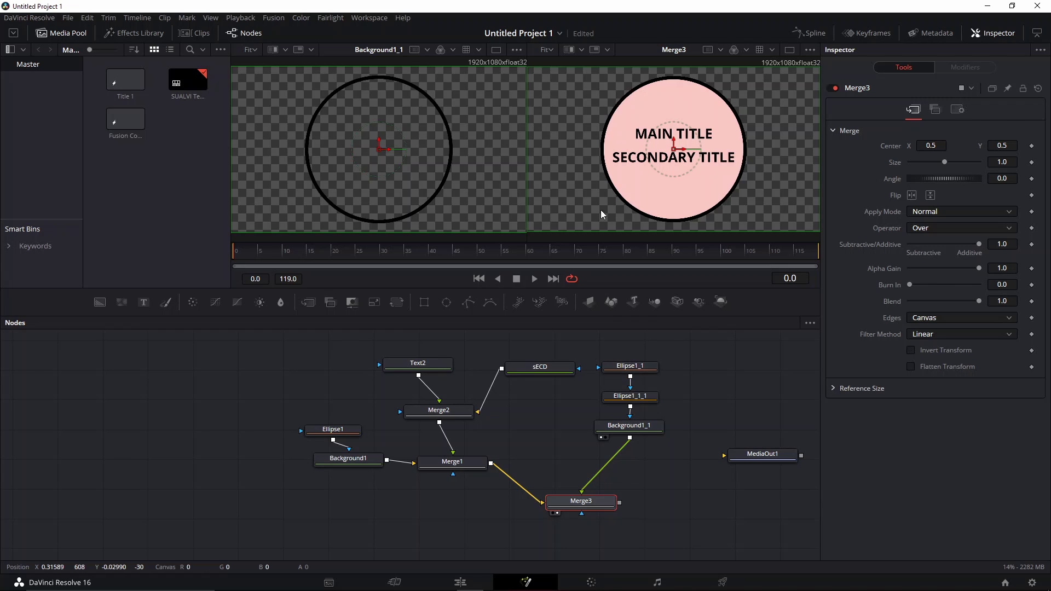
{"action": "key", "text": "space"}
{"action": "key", "text": "space"}
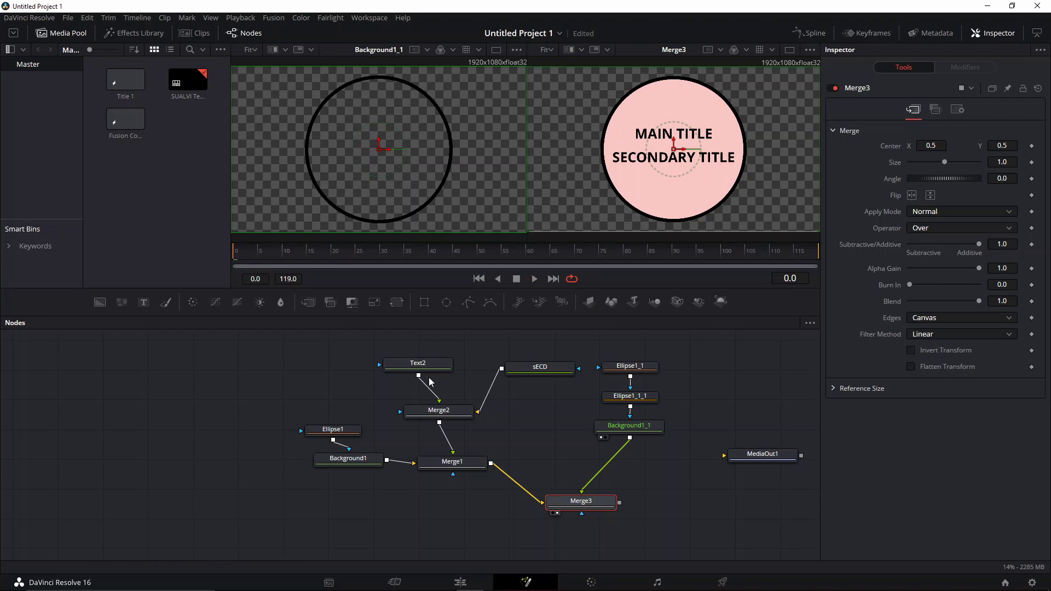
{"action": "left_click", "coordinate": [582, 489]}
{"action": "left_click_drag", "start_coordinate": [581, 500], "coordinate": [580, 478]}
- Move MediaOut1 farther from Merge3 to make room for more nodes
{"action": "left_click_drag", "start_coordinate": [319, 395], "coordinate": [354, 439]}
{"action": "left_click_drag", "start_coordinate": [668, 398], "coordinate": [638, 431]}
{"action": "left_click_drag", "start_coordinate": [742, 456], "coordinate": [792, 448]}
{"action": "scroll", "coordinate": [792, 448], "scroll_direction": "right", "scroll_amount": 5}
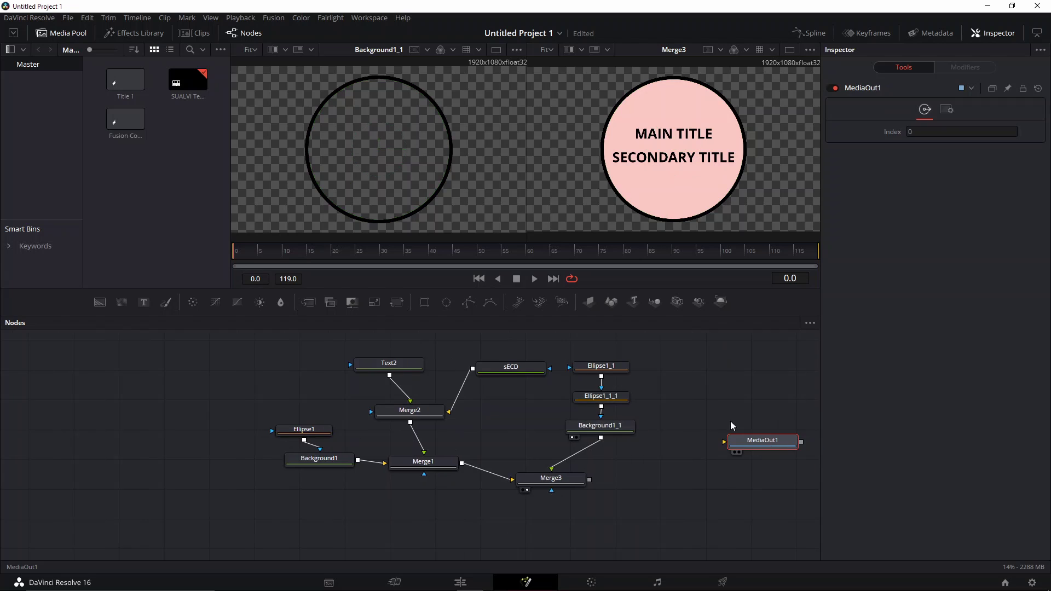
{"action": "left_click_drag", "start_coordinate": [635, 445], "coordinate": [752, 444]}
- Place a copy of Ellipse1_1_1 and Background1_1 in the space between Background1_1 and MediaOut1
{"action": "left_click_drag", "start_coordinate": [574, 397], "coordinate": [473, 441]}
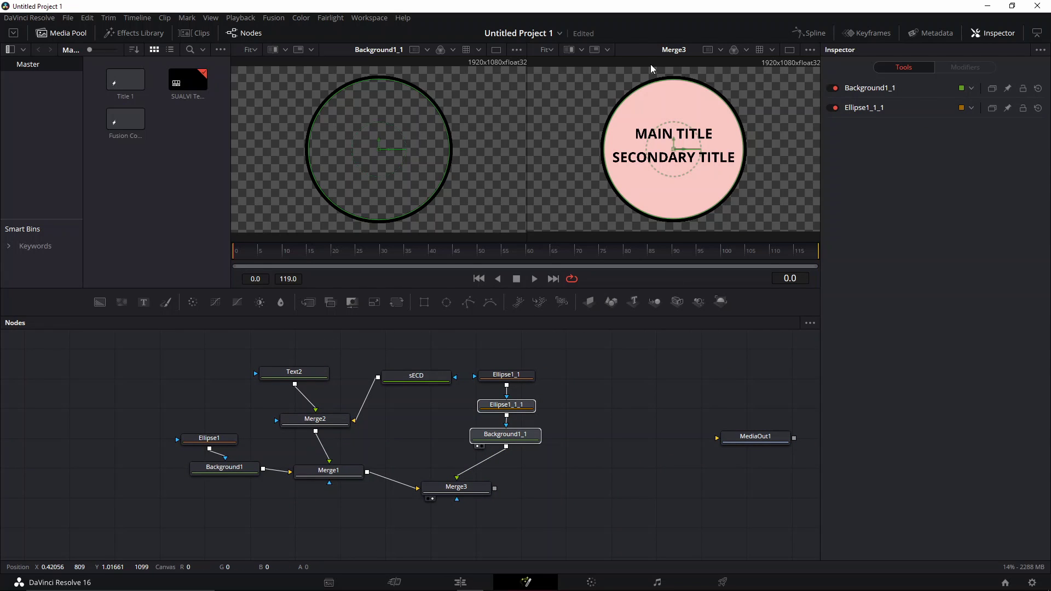
{"action": "left_click", "coordinate": [573, 384]}
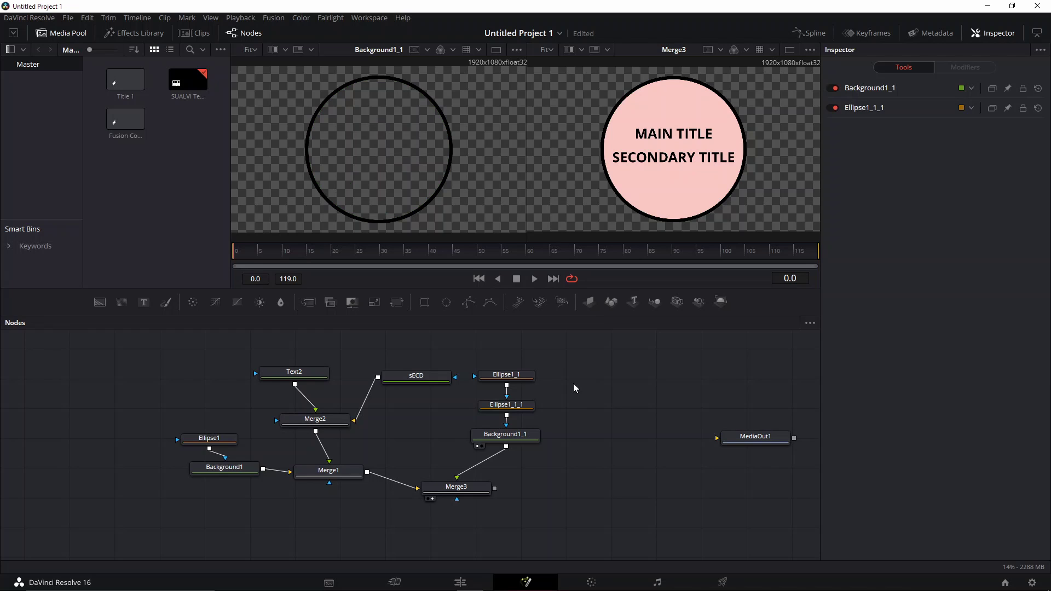
{"action": "key", "text": "ctrl+v"}
{"action": "left_click_drag", "start_coordinate": [573, 388], "coordinate": [606, 437]}
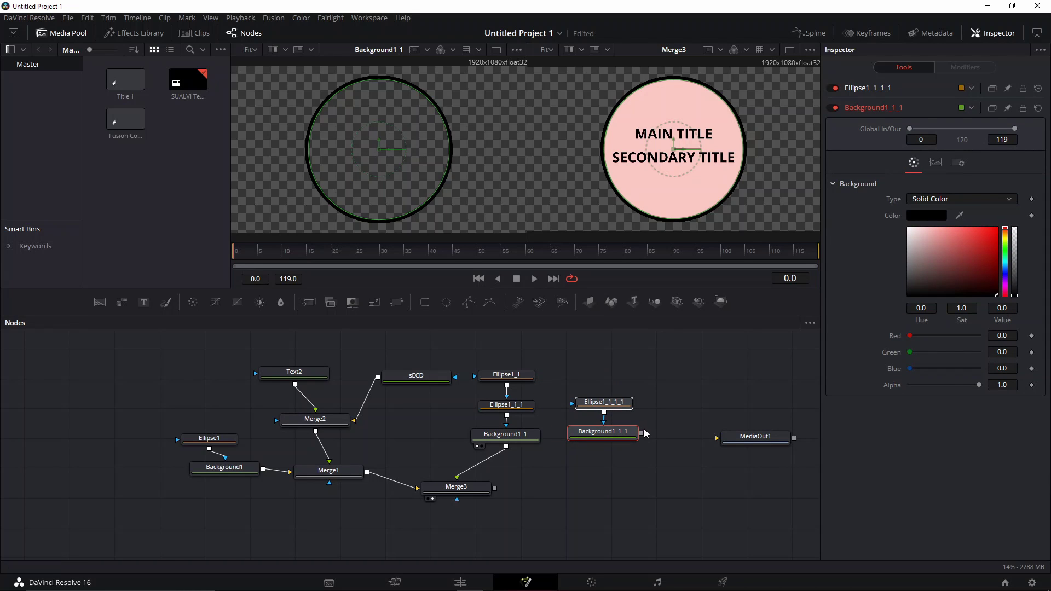
- Merge Background1_1_1 over Merge3 and show the new merge in the second viewer
{"action": "left_click_drag", "start_coordinate": [642, 433], "coordinate": [495, 489]}
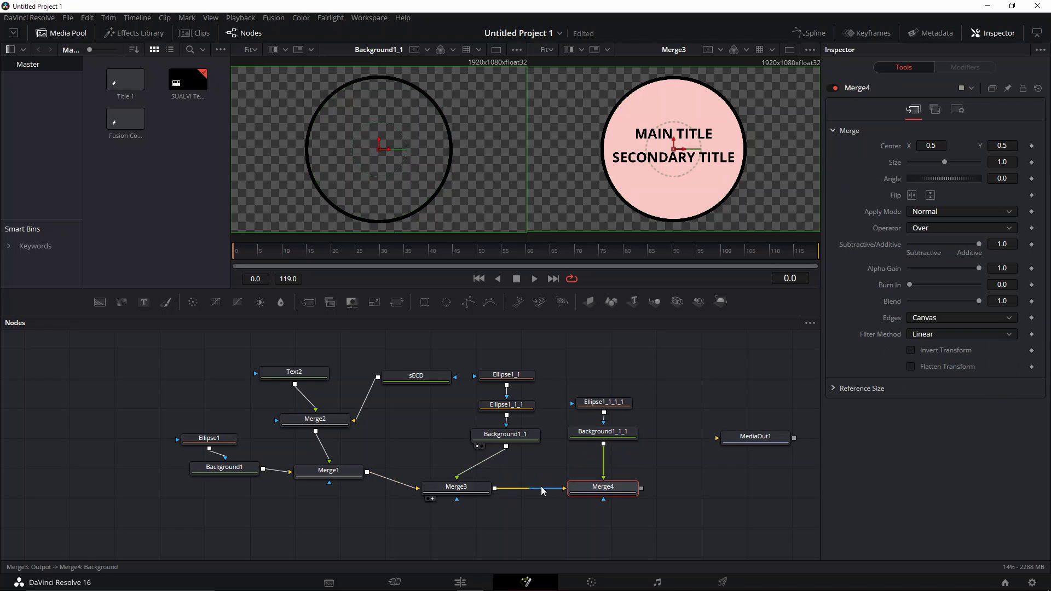
{"action": "key", "text": "2"}
{"action": "left_click_drag", "start_coordinate": [599, 488], "coordinate": [584, 493]}
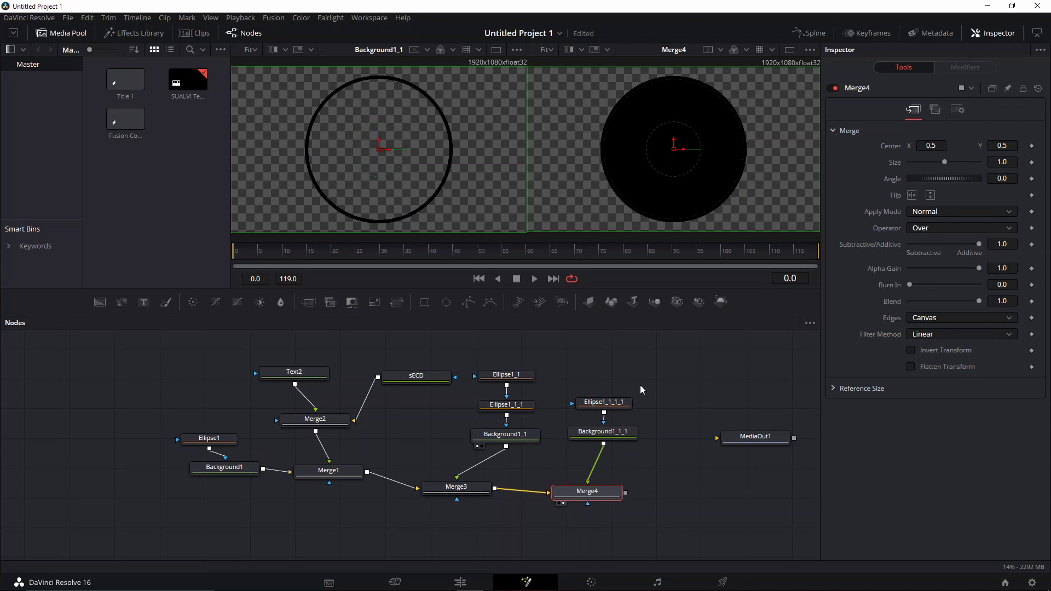
- Color Background1_1_1 a darker pink with red 0.748 and green and blue 0.599148, and try shifting its ellipse mask sideways
{"action": "left_click", "coordinate": [603, 432]}
{"action": "left_click_drag", "start_coordinate": [914, 267], "coordinate": [925, 222]}
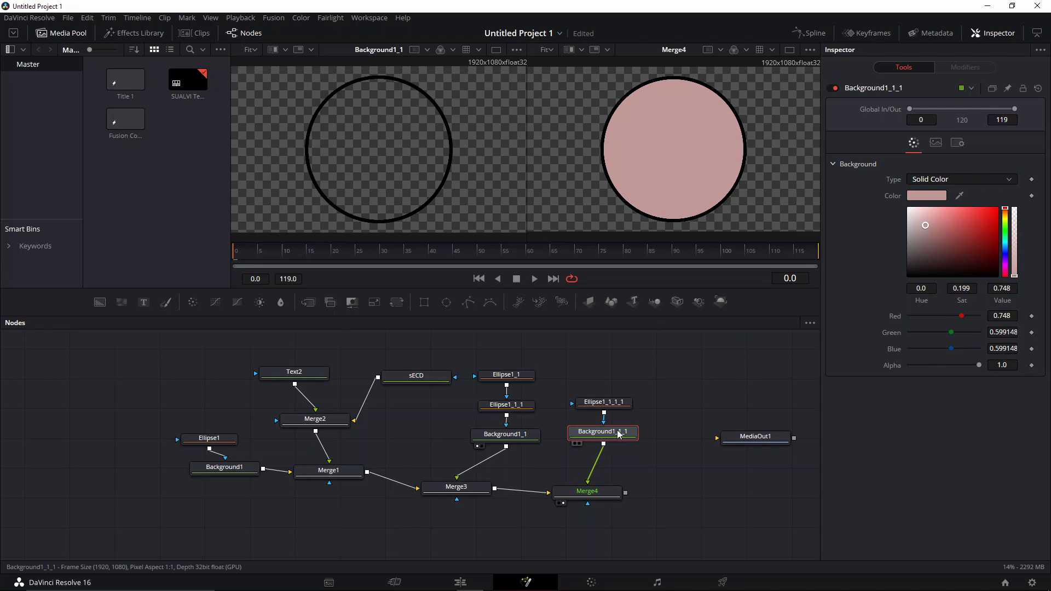
{"action": "left_click", "coordinate": [616, 403]}
{"action": "mouse_move", "coordinate": [682, 150]}
{"action": "left_mouse_down"}
{"action": "mouse_move", "coordinate": [577, 162]}
{"action": "mouse_move", "coordinate": [694, 166]}
{"action": "mouse_move", "coordinate": [679, 166]}
{"action": "left_mouse_up"}
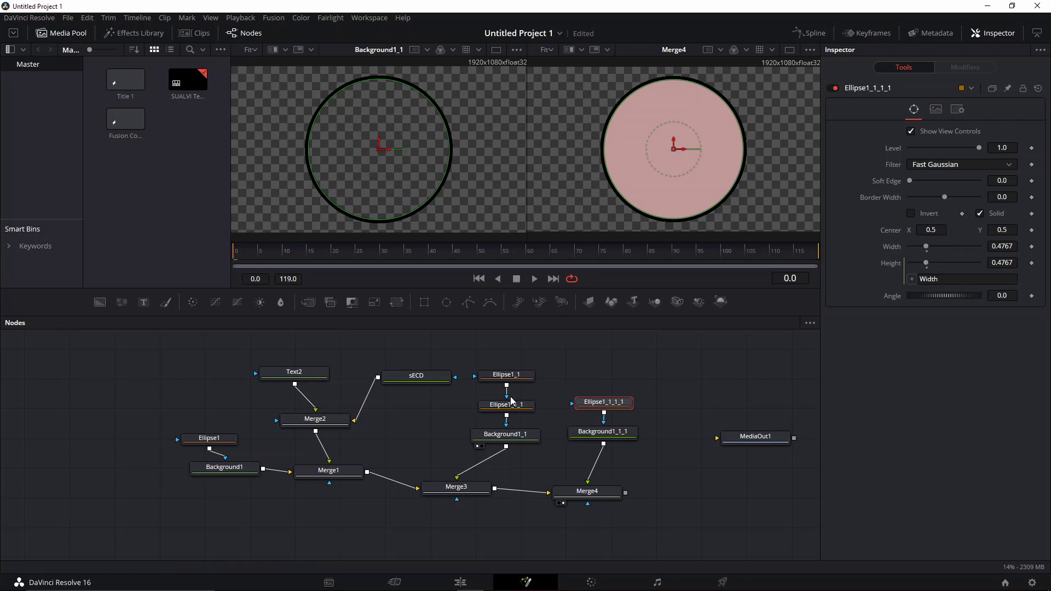
- Insert a copy of Ellipse1_1_1_1 between it and Background1_1_1, and invert the copy
{"action": "left_click_drag", "start_coordinate": [612, 403], "coordinate": [614, 374]}
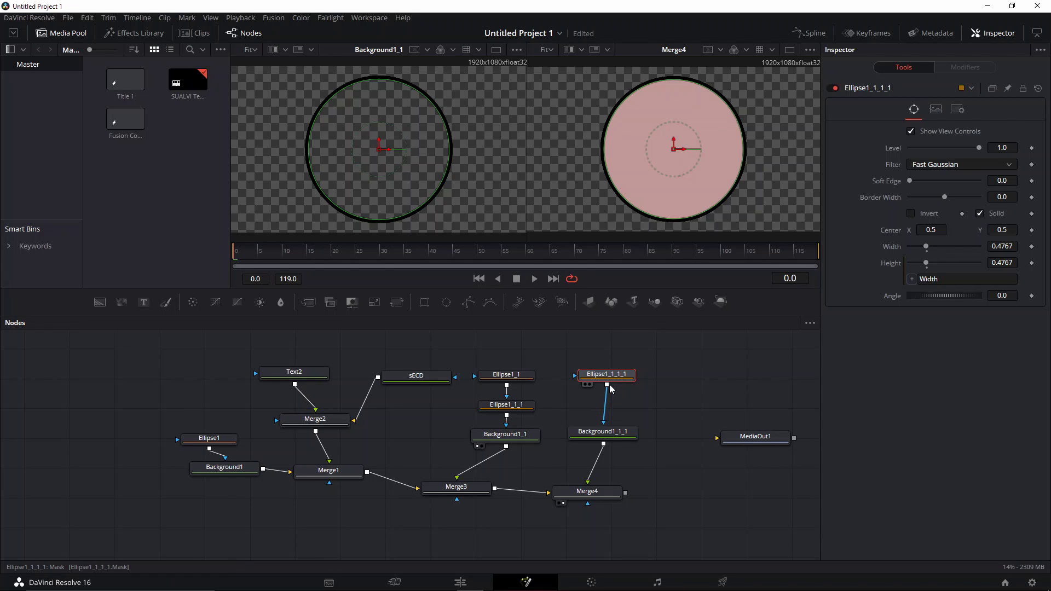
{"action": "key", "text": "ctrl+v"}
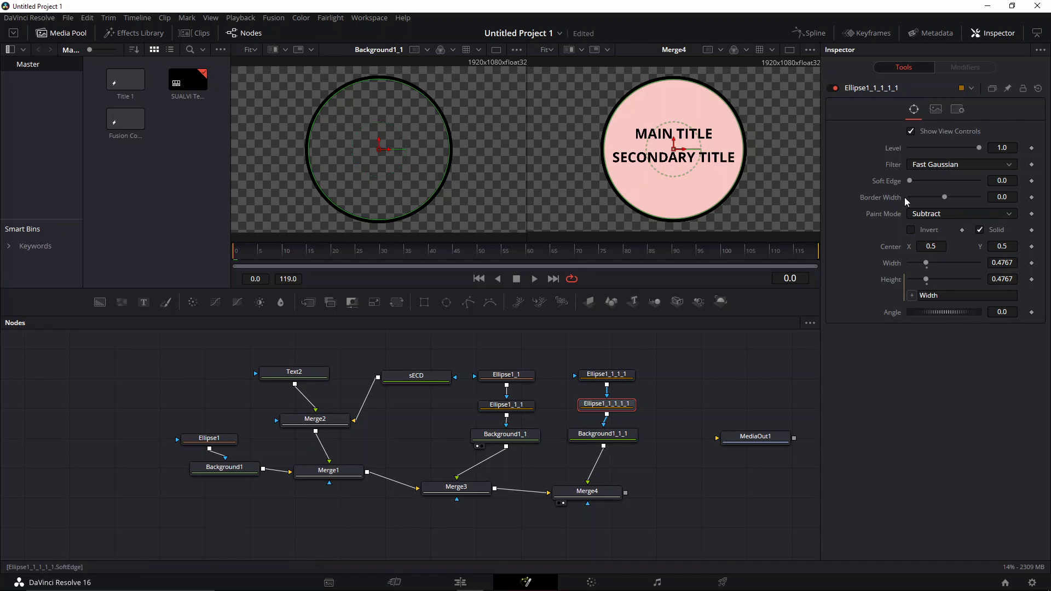
{"action": "left_click", "coordinate": [911, 230]}
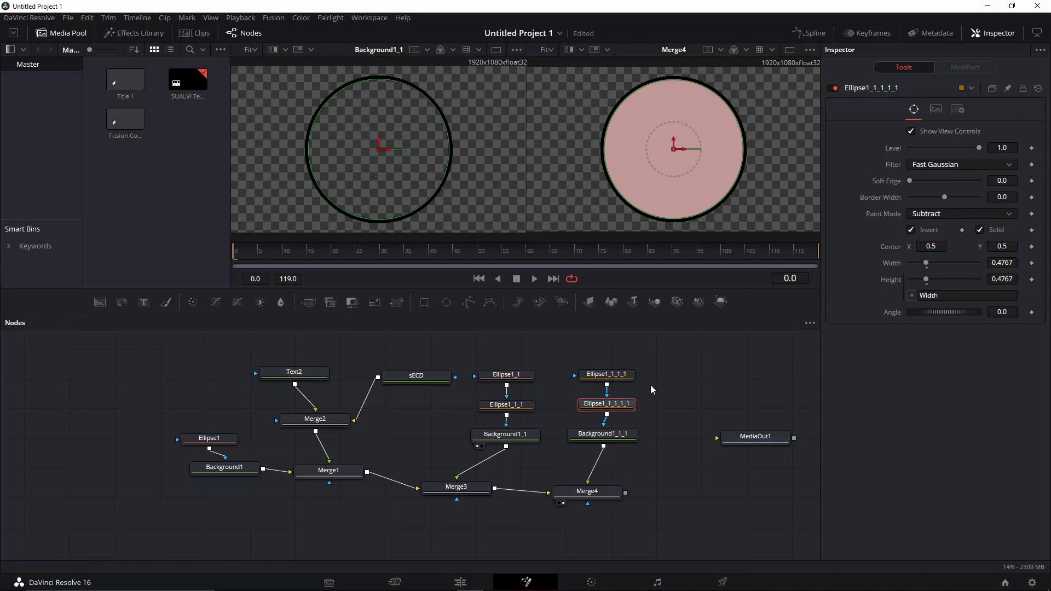
- Try offsetting the inverted ellipse horizontally and return its Center X to 0.5
{"action": "mouse_move", "coordinate": [685, 150]}
{"action": "left_mouse_down"}
{"action": "mouse_move", "coordinate": [543, 158]}
{"action": "mouse_move", "coordinate": [702, 158]}
{"action": "mouse_move", "coordinate": [682, 160]}
{"action": "left_mouse_up"}
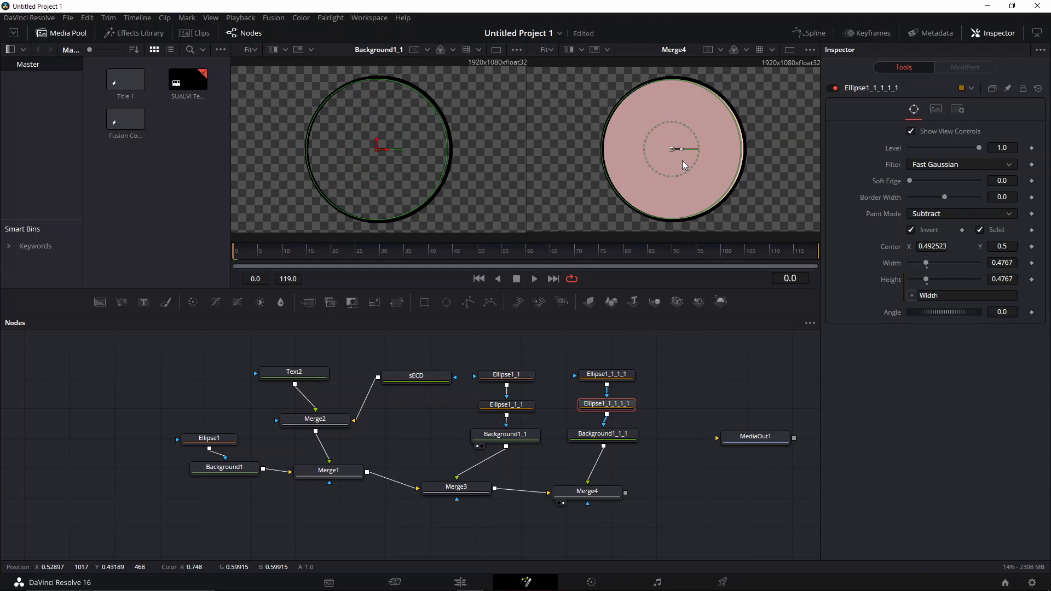
{"action": "left_click", "coordinate": [921, 246]}
{"action": "type", "text": "0.5"}
{"action": "key", "text": "Tab"}
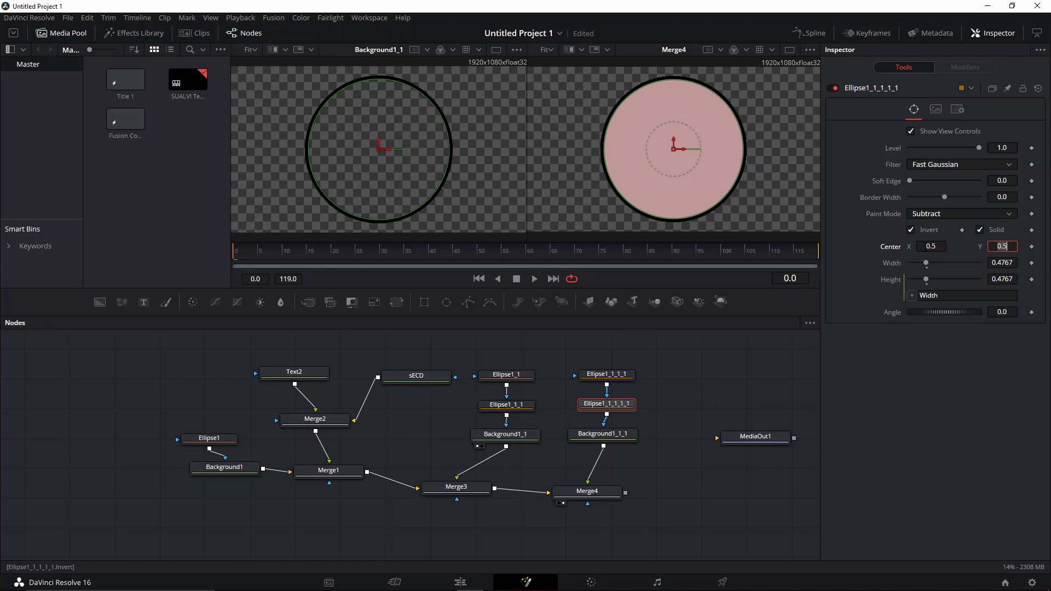
- Move MediaOut1 farther away from Merge4 in the node graph
{"action": "left_click", "coordinate": [753, 436]}
{"action": "left_click_drag", "start_coordinate": [715, 430], "coordinate": [671, 420]}
{"action": "left_click_drag", "start_coordinate": [756, 443], "coordinate": [768, 442]}
{"action": "left_click_drag", "start_coordinate": [613, 350], "coordinate": [638, 367]}
{"action": "left_click", "coordinate": [595, 415]}
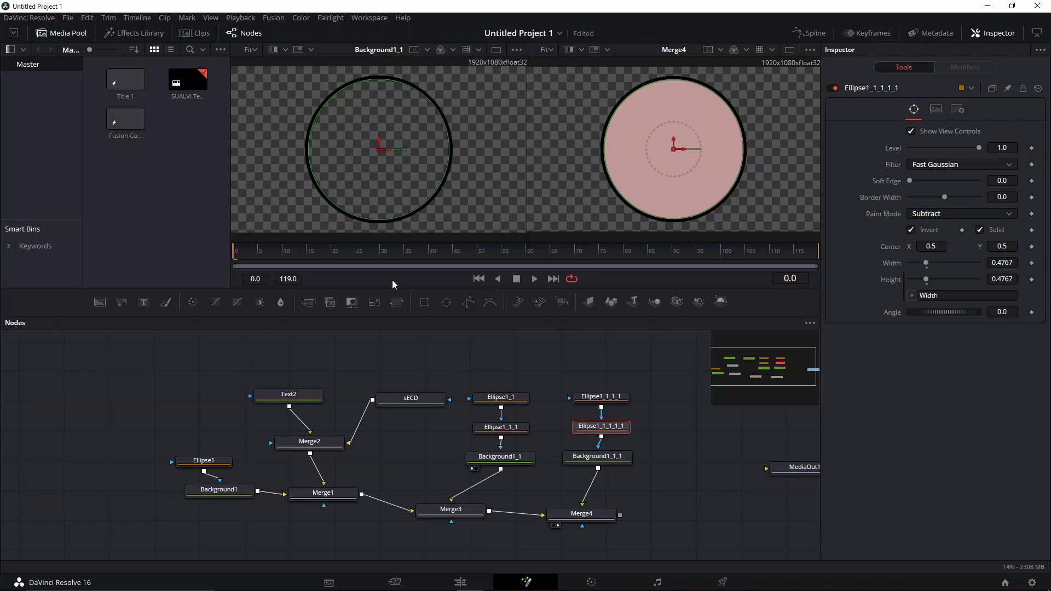
- Review the title and ellipse nodes, and move the sECD node slightly closer to Text2
{"action": "left_click", "coordinate": [289, 394]}
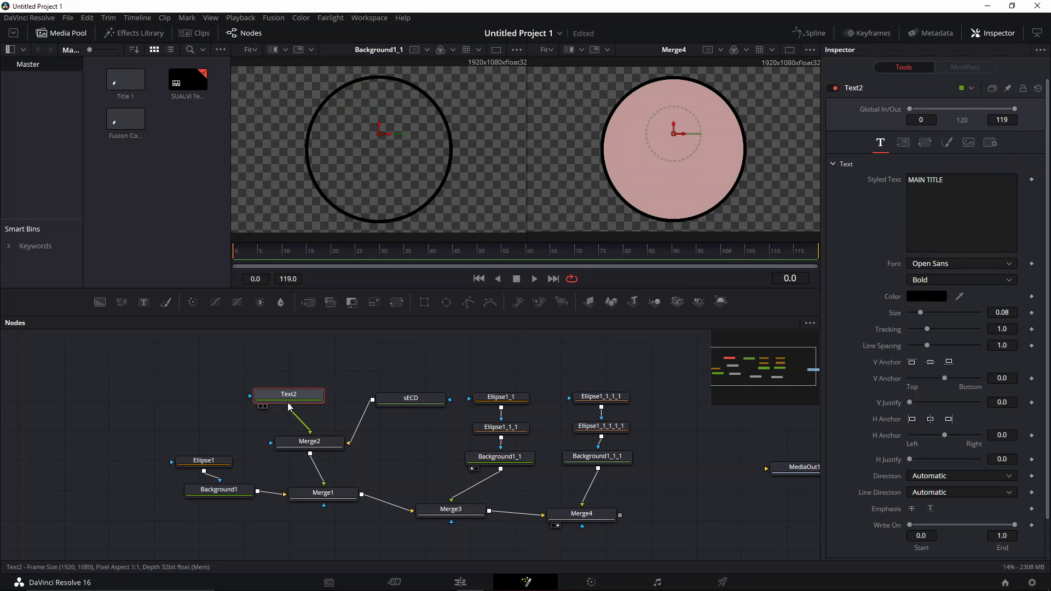
{"action": "left_click", "coordinate": [196, 462]}
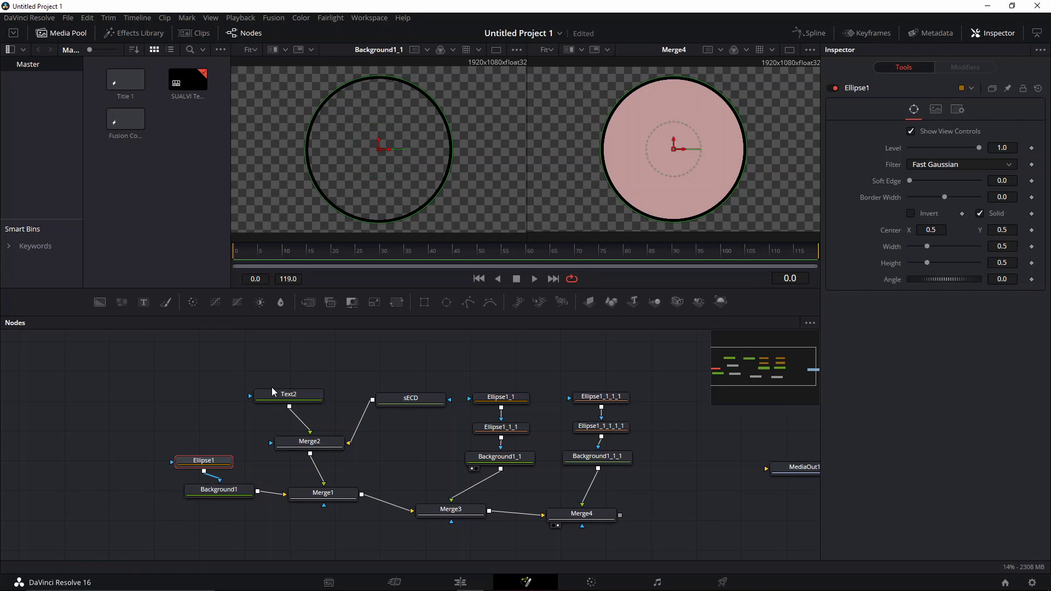
{"action": "left_click", "coordinate": [294, 395]}
{"action": "left_click_drag", "start_coordinate": [397, 399], "coordinate": [378, 390]}
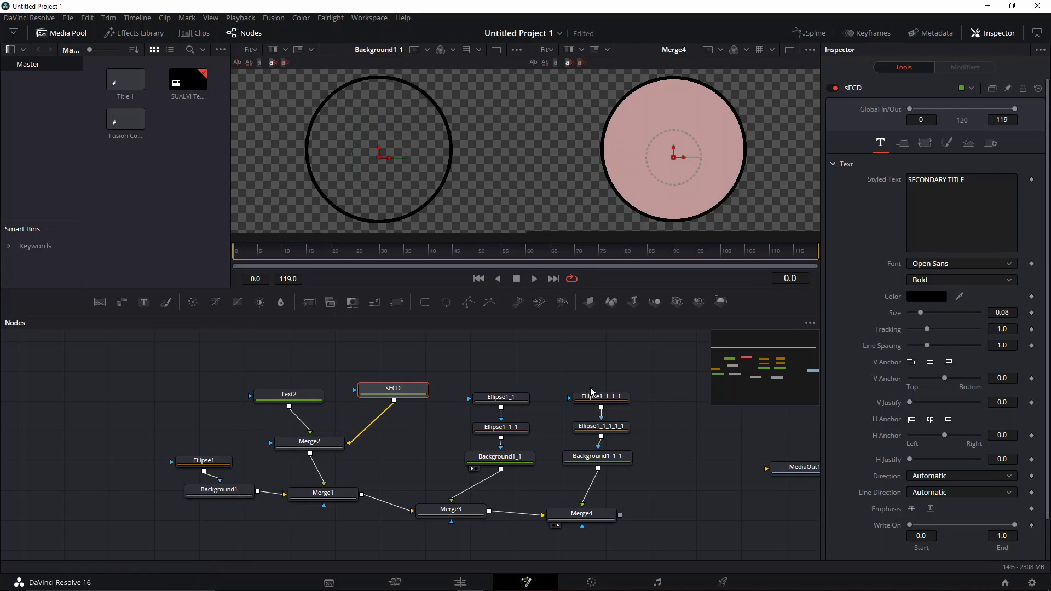
{"action": "left_click", "coordinate": [593, 398]}
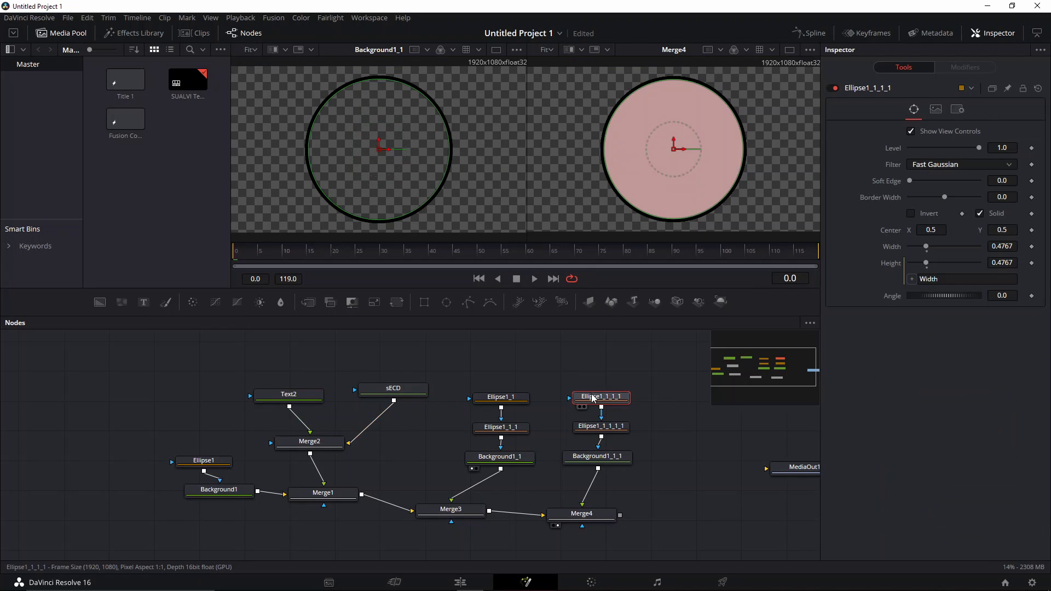
- Try masking both title nodes, Text2 and sECD, with copies of Ellipse1_1_1
{"action": "left_click", "coordinate": [504, 428]}
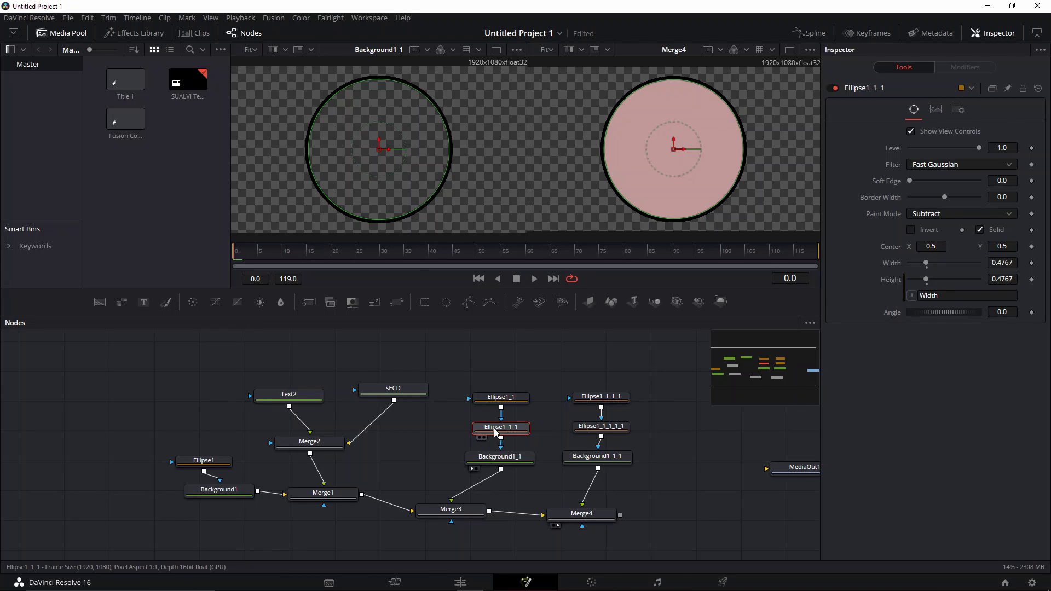
{"action": "left_click", "coordinate": [293, 395]}
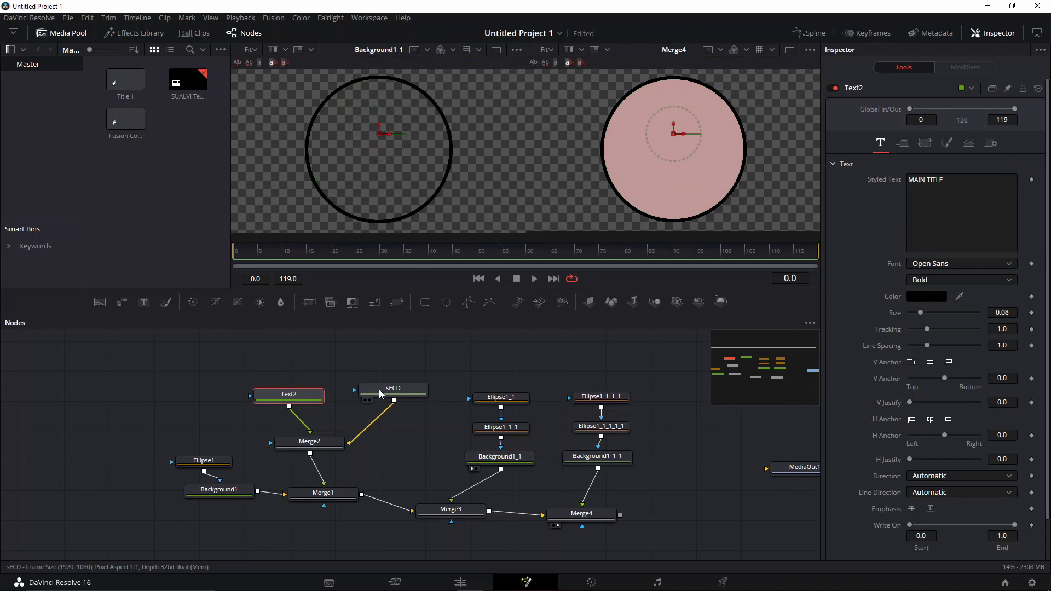
{"action": "key", "text": "ctrl+v"}
{"action": "left_click", "coordinate": [386, 389]}
{"action": "key", "text": "ctrl+v"}
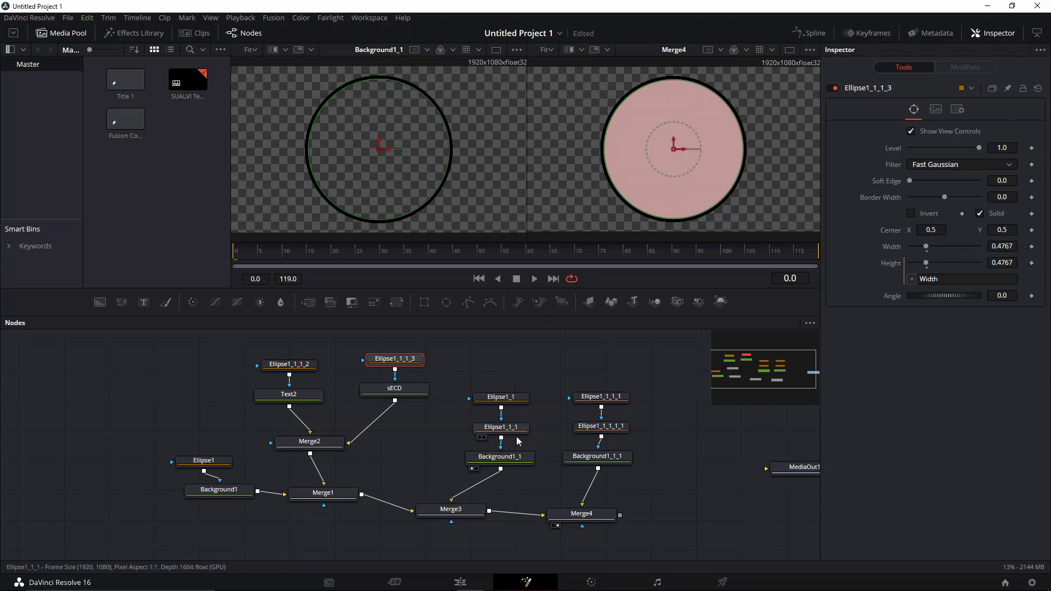
- Delete the copied ellipse masks from the two title nodes
{"action": "key", "text": "Delete"}
{"action": "left_click", "coordinate": [289, 364]}
{"action": "key", "text": "Delete"}
- Try shifting the center of the inverted ellipse Ellipse1_1_1_1_1 horizontally and undo the shift
{"action": "left_click", "coordinate": [500, 429]}
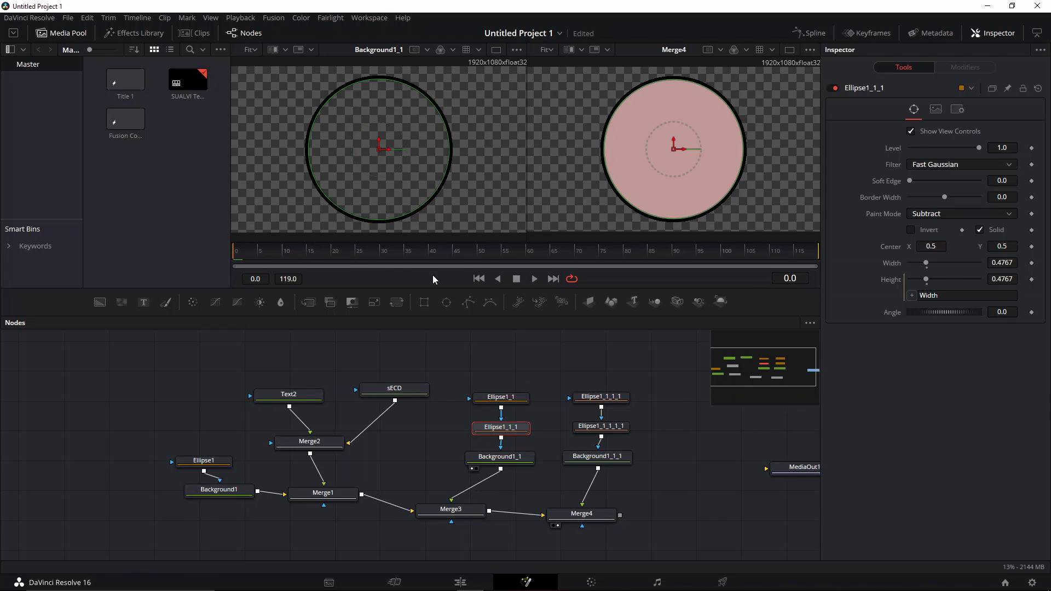
{"action": "left_click", "coordinate": [602, 429]}
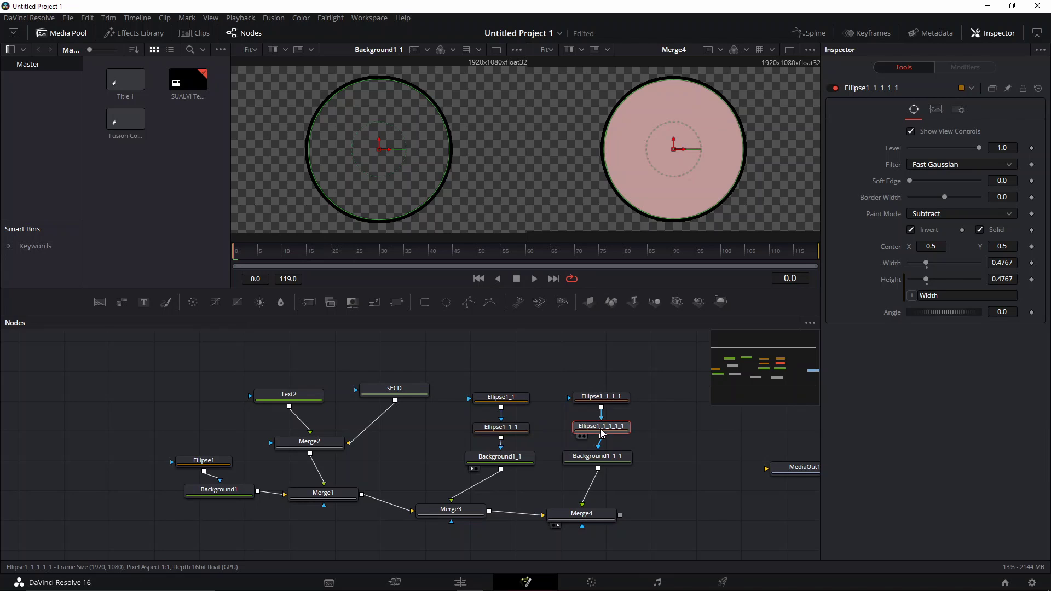
{"action": "mouse_move", "coordinate": [679, 149]}
{"action": "left_mouse_down"}
{"action": "mouse_move", "coordinate": [623, 146]}
{"action": "mouse_move", "coordinate": [682, 151]}
{"action": "left_mouse_up"}
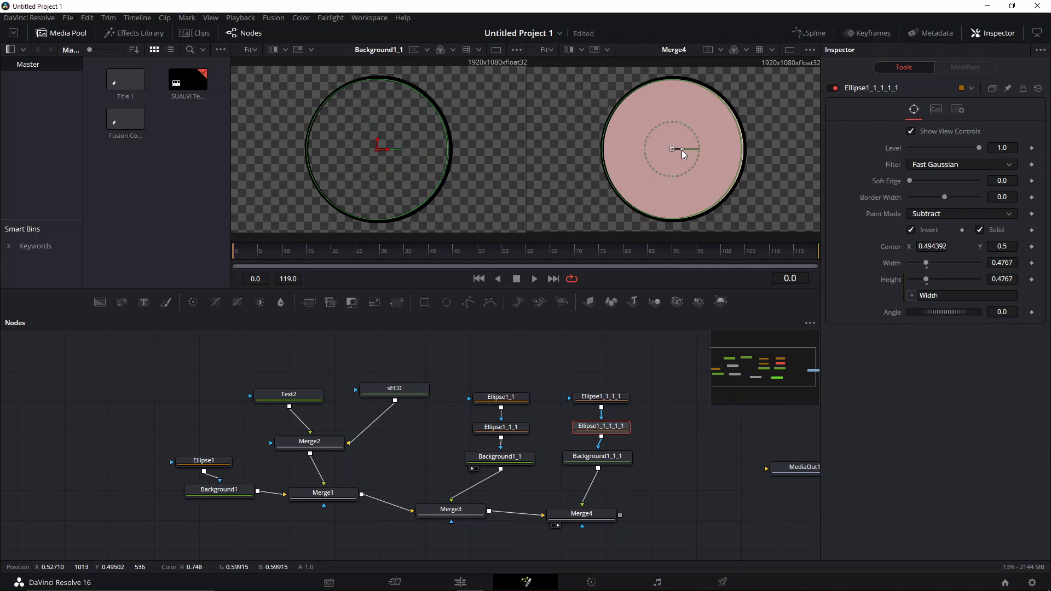
{"action": "key", "text": "ctrl+z"}
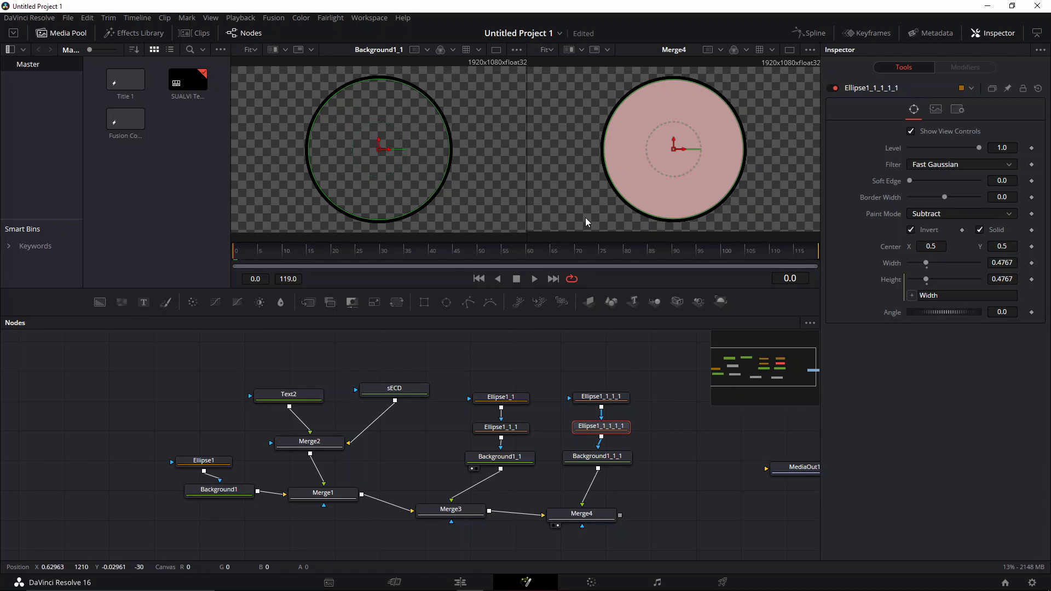
- Keyframe the Center of Ellipse1_1_1_1_1 at X 0.5, Y 0.5 on frame 20
{"action": "left_click", "coordinate": [292, 253]}
{"action": "left_click_drag", "start_coordinate": [303, 252], "coordinate": [335, 258]}
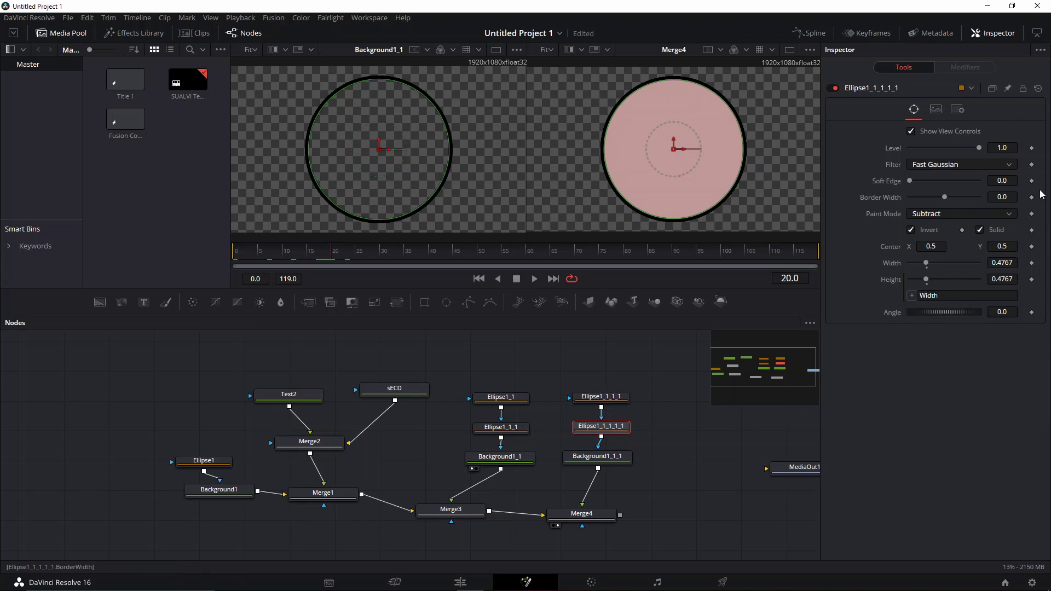
{"action": "left_click", "coordinate": [1032, 247]}
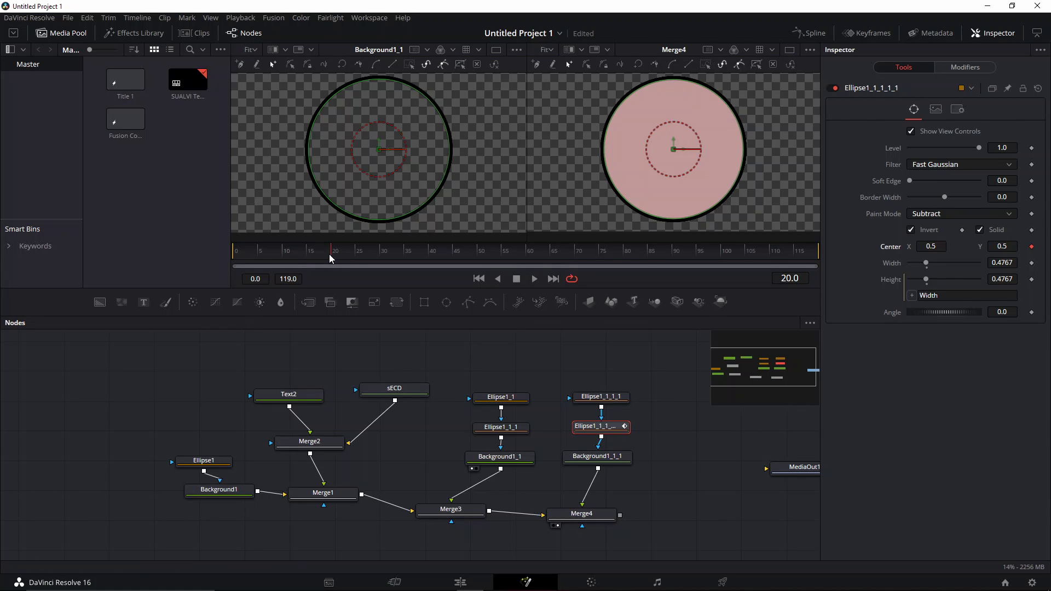
{"action": "right_click", "coordinate": [1031, 248]}
{"action": "left_click", "coordinate": [1019, 265]}
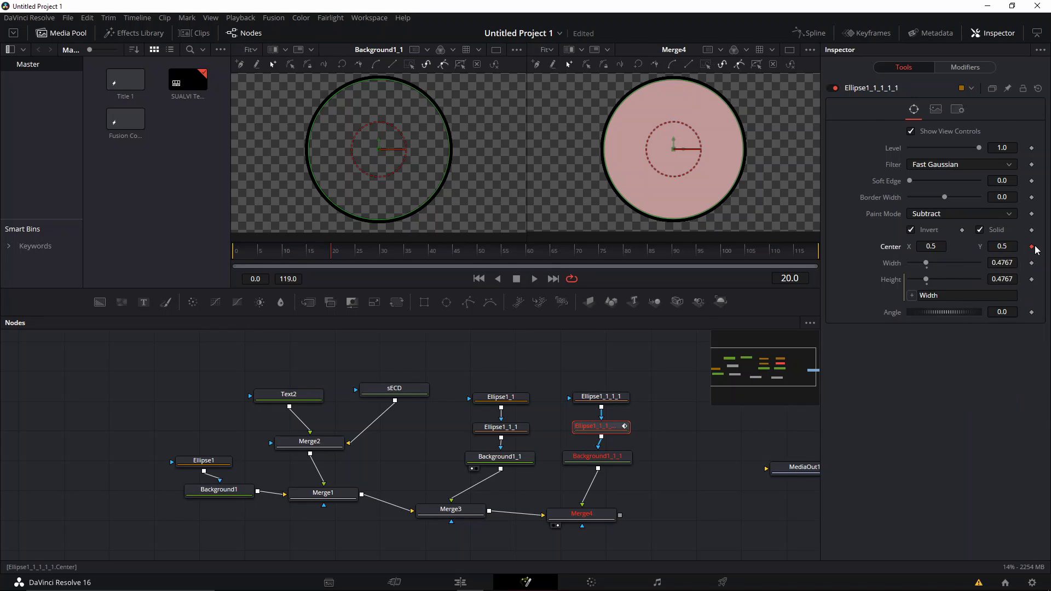
- Keyframe the center of Ellipse1_1_1_1_1 on frame 29 at about X 0.02, Y 0.5, moving the mask horizontally off the circle
{"action": "left_click_drag", "start_coordinate": [347, 254], "coordinate": [376, 265]}
{"action": "left_click_drag", "start_coordinate": [334, 253], "coordinate": [376, 261]}
{"action": "left_click_drag", "start_coordinate": [681, 150], "coordinate": [648, 148]}
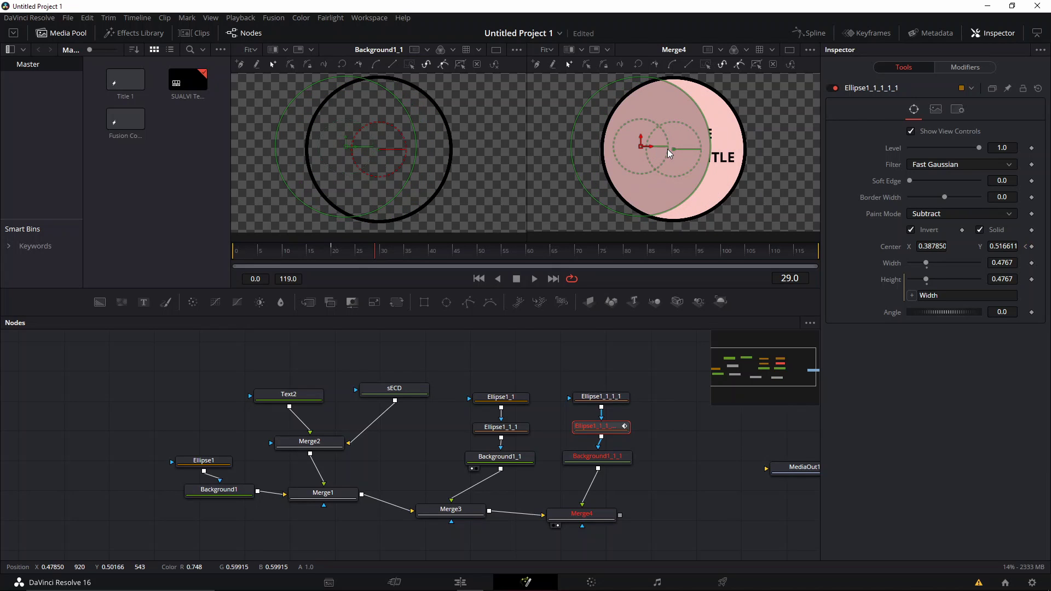
{"action": "key", "text": "ctrl+z"}
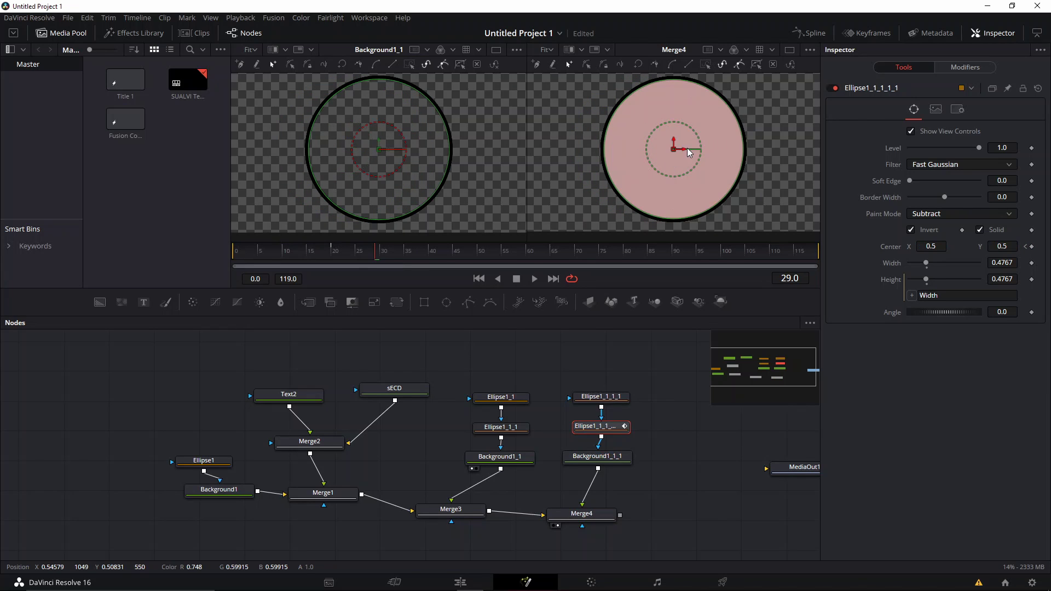
{"action": "left_click_drag", "start_coordinate": [677, 150], "coordinate": [544, 155]}
- Hold the ellipse's Center with a keyframe on frame 56, and set Center X to 0.5 on frame 64
{"action": "left_click_drag", "start_coordinate": [383, 253], "coordinate": [425, 256]}
{"action": "left_click_drag", "start_coordinate": [491, 251], "coordinate": [508, 252]}
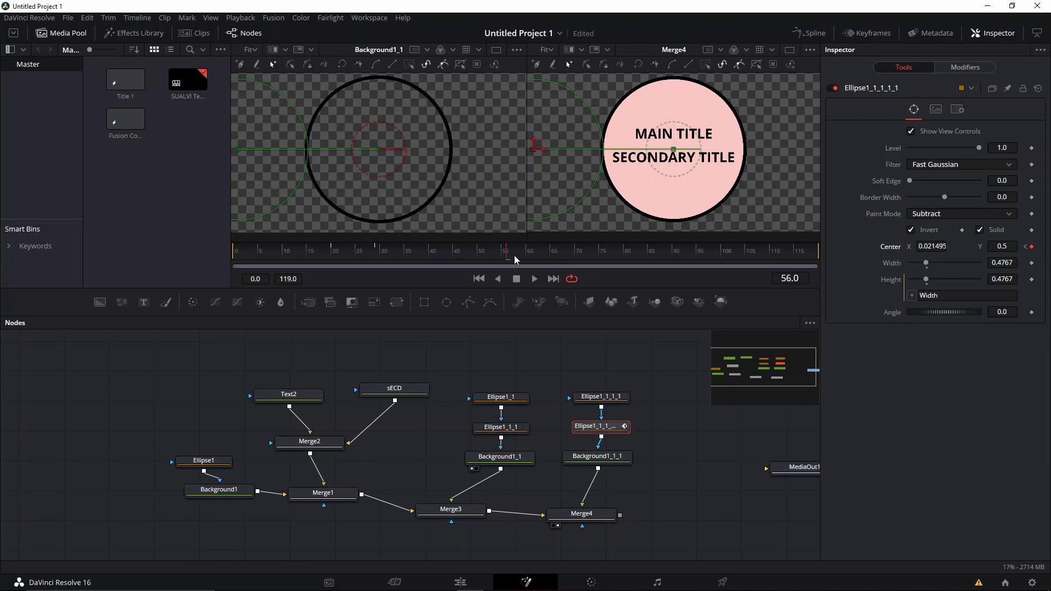
{"action": "left_click_drag", "start_coordinate": [514, 255], "coordinate": [549, 258]}
{"action": "double_click", "coordinate": [931, 247]}
{"action": "key", "text": "BackSpace"}
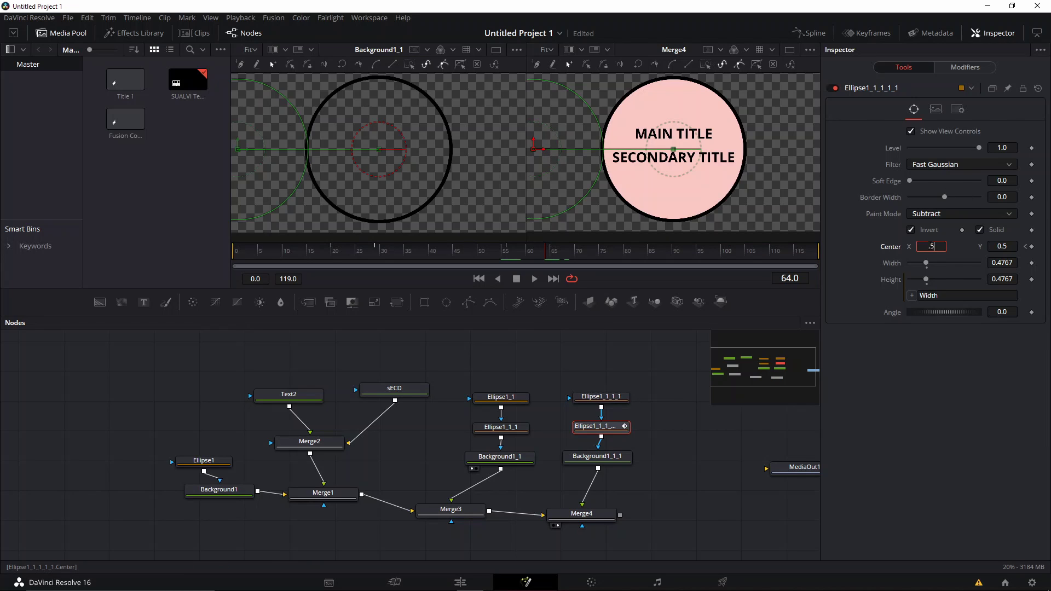
{"action": "type", "text": ".5"}
{"action": "key", "text": "Tab"}
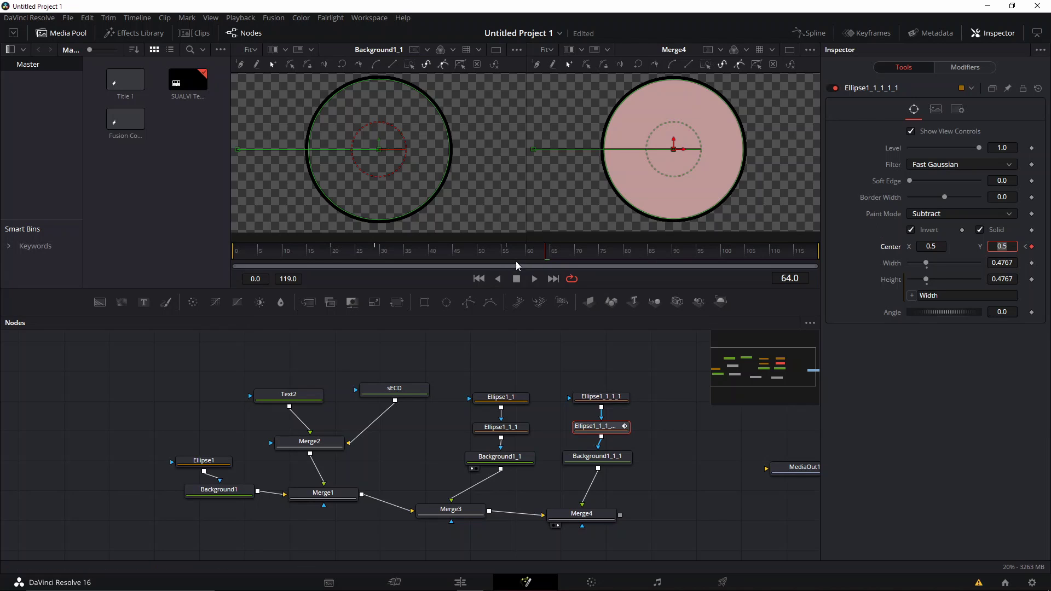
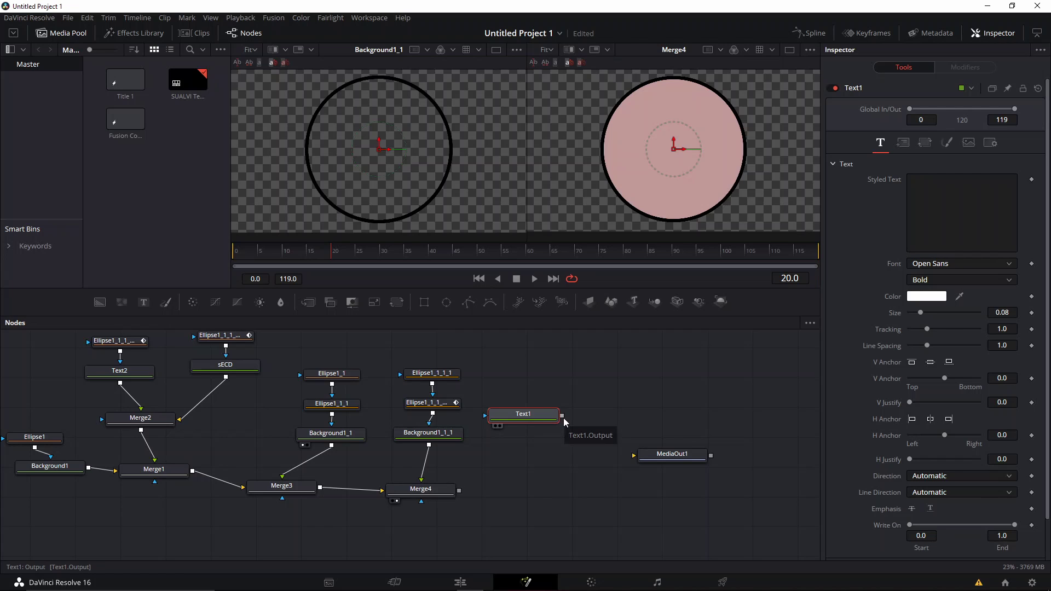
- Mask the Text1 node with a copy of the keyframed ellipse Ellipse1_1_1_1_1
{"action": "left_click_drag", "start_coordinate": [523, 424], "coordinate": [527, 429]}
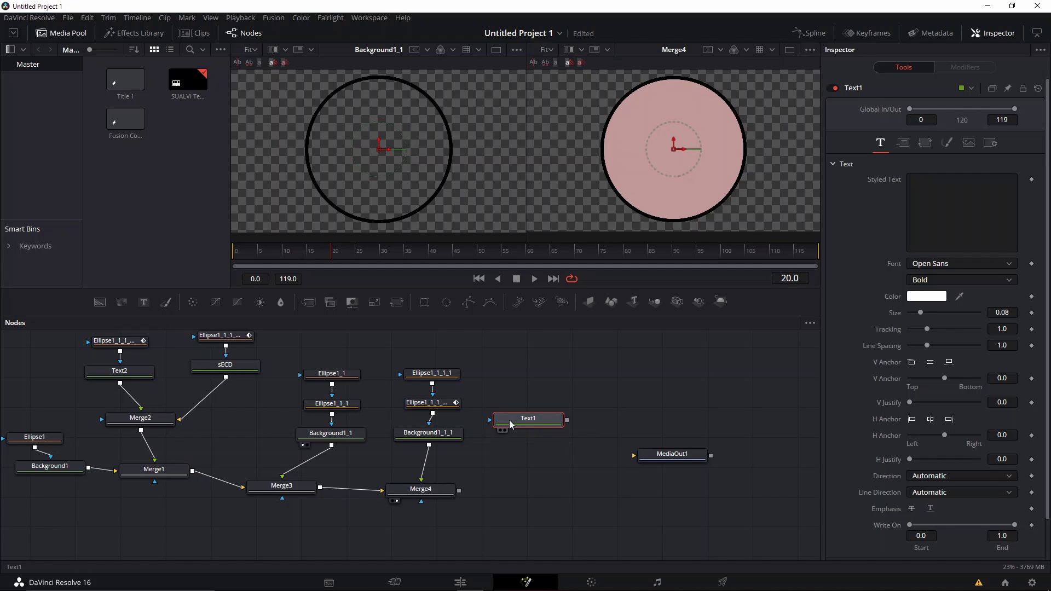
{"action": "left_click", "coordinate": [445, 403]}
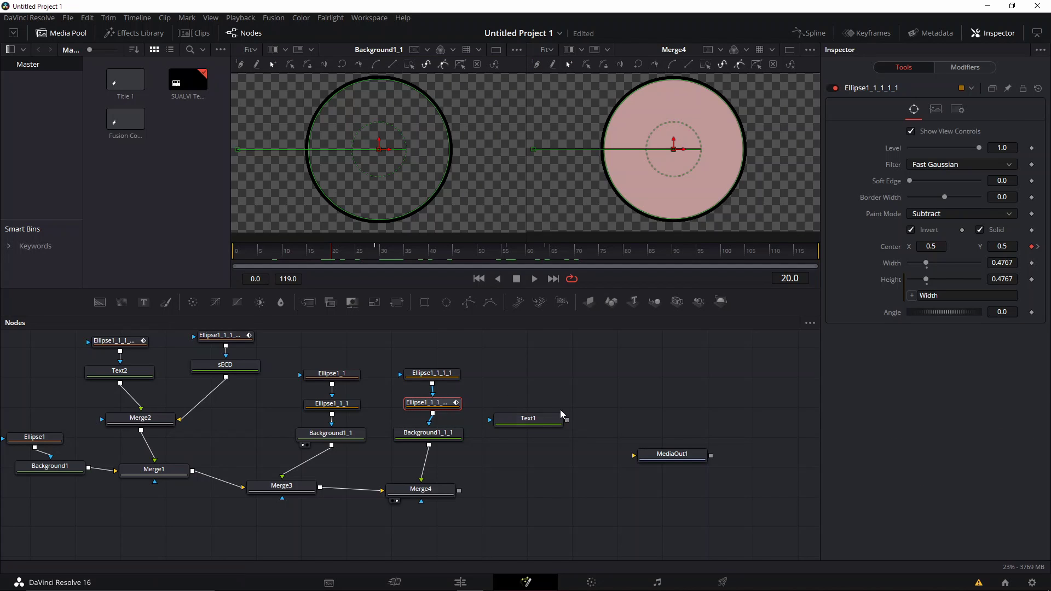
{"action": "left_click", "coordinate": [538, 419]}
{"action": "key", "text": "ctrl+v"}
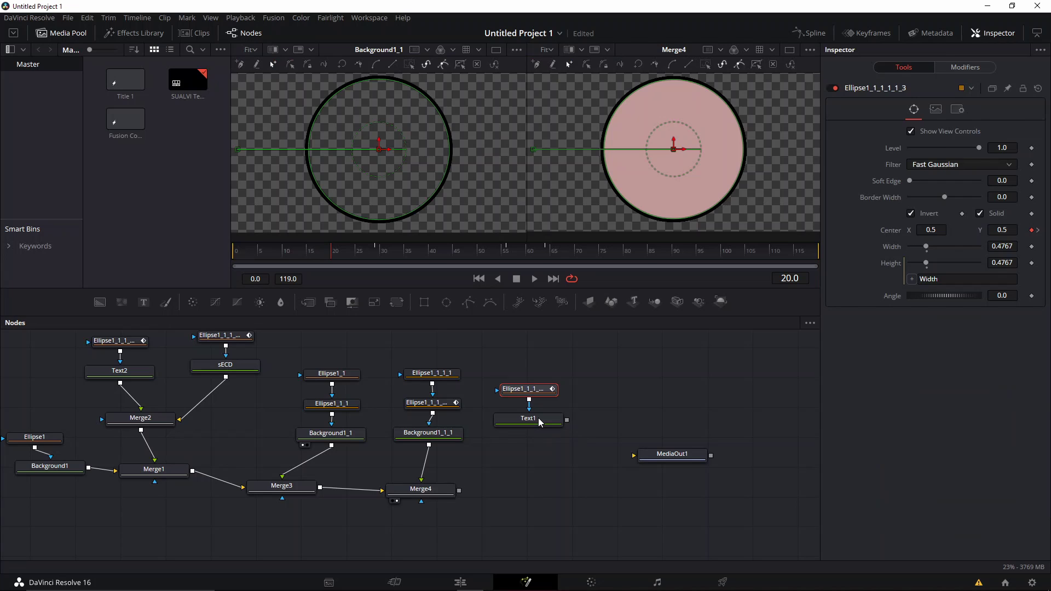
- Set Text1's text to S at a size of about 0.16 and merge it over Merge4
{"action": "left_click", "coordinate": [538, 418]}
{"action": "left_click", "coordinate": [981, 208]}
{"action": "type", "text": "S"}
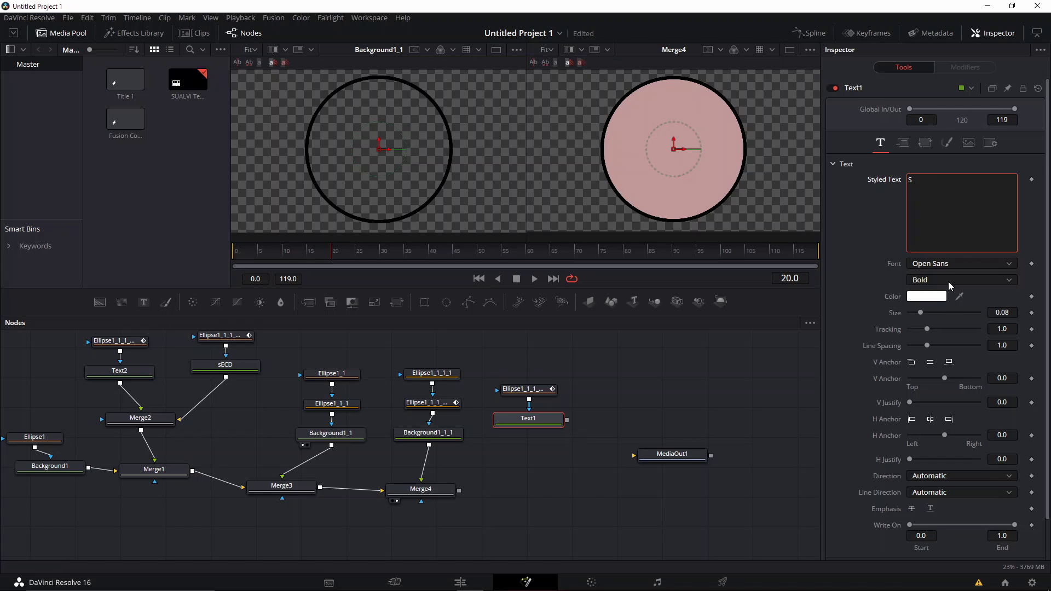
{"action": "left_click_drag", "start_coordinate": [923, 311], "coordinate": [934, 314]}
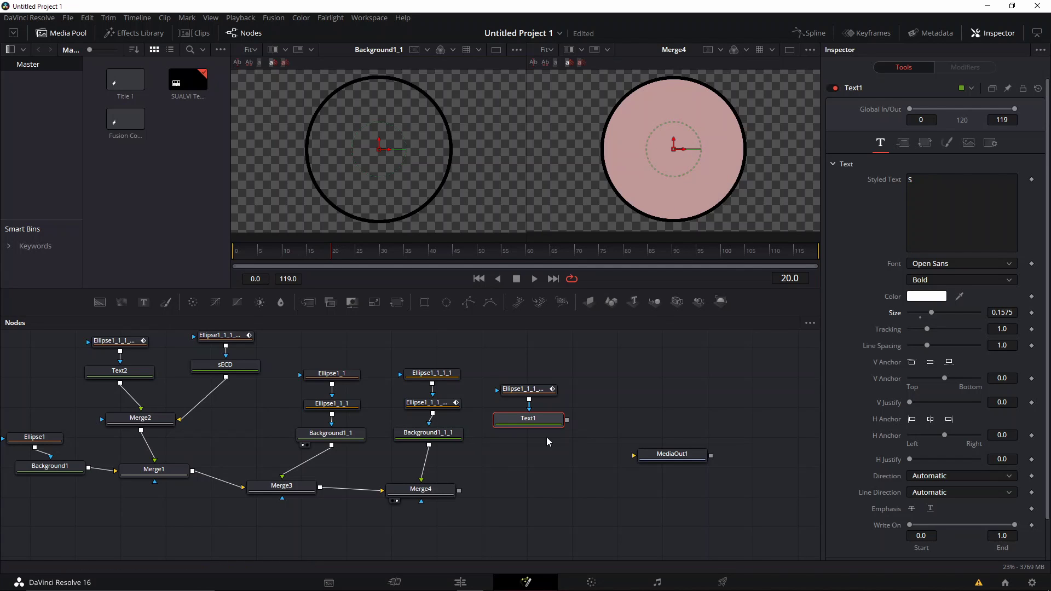
{"action": "left_click_drag", "start_coordinate": [567, 420], "coordinate": [457, 494]}
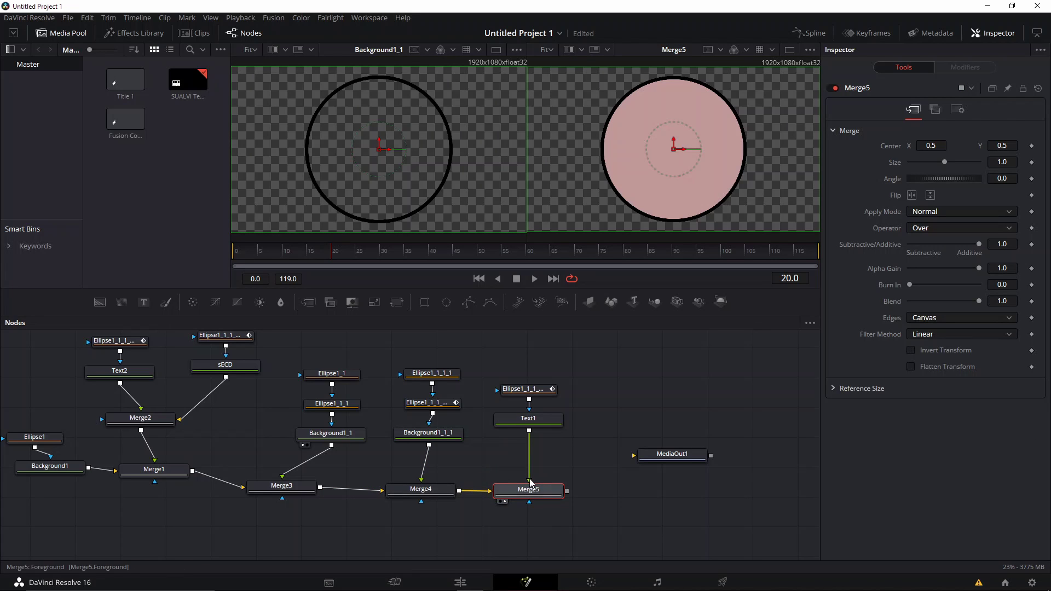
- Set the color of the S in Text1 to black, #000000
{"action": "left_click", "coordinate": [528, 420]}
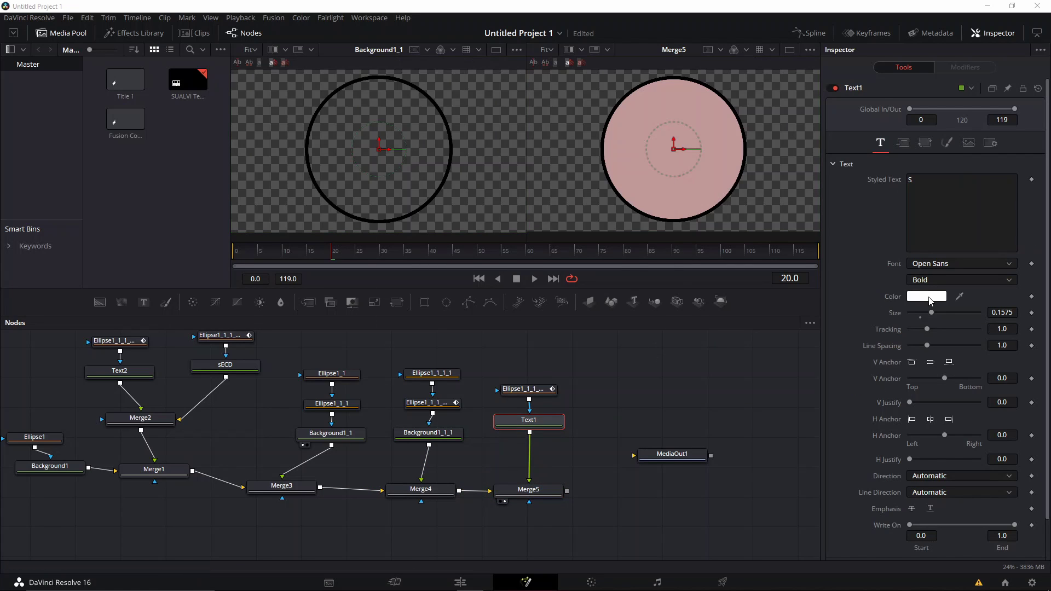
{"action": "left_click", "coordinate": [929, 297]}
{"action": "left_click_drag", "start_coordinate": [651, 285], "coordinate": [649, 337]}
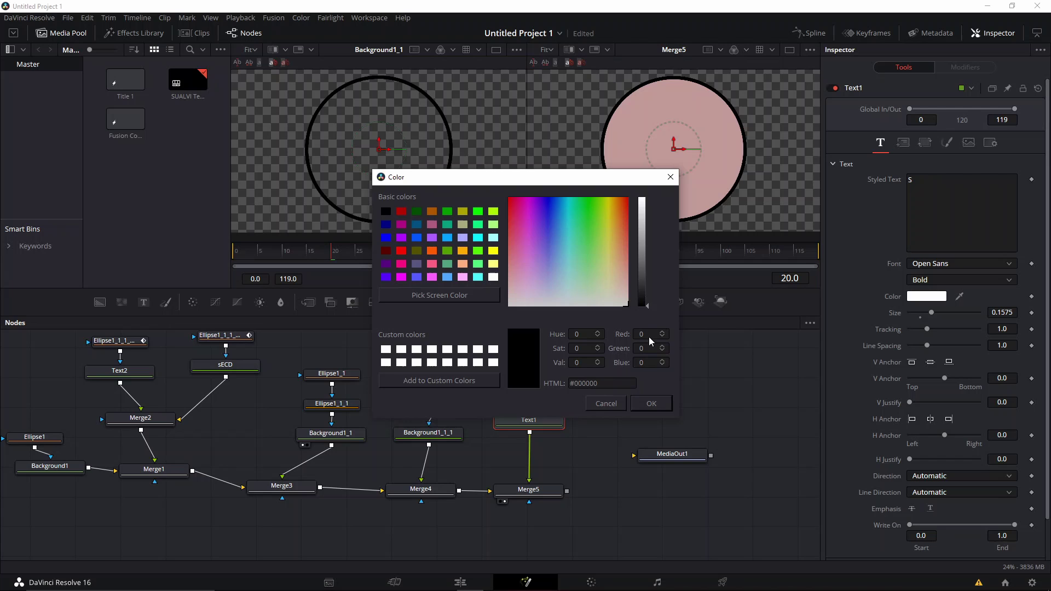
{"action": "left_click", "coordinate": [651, 404]}
{"action": "left_click_drag", "start_coordinate": [541, 489], "coordinate": [541, 482]}
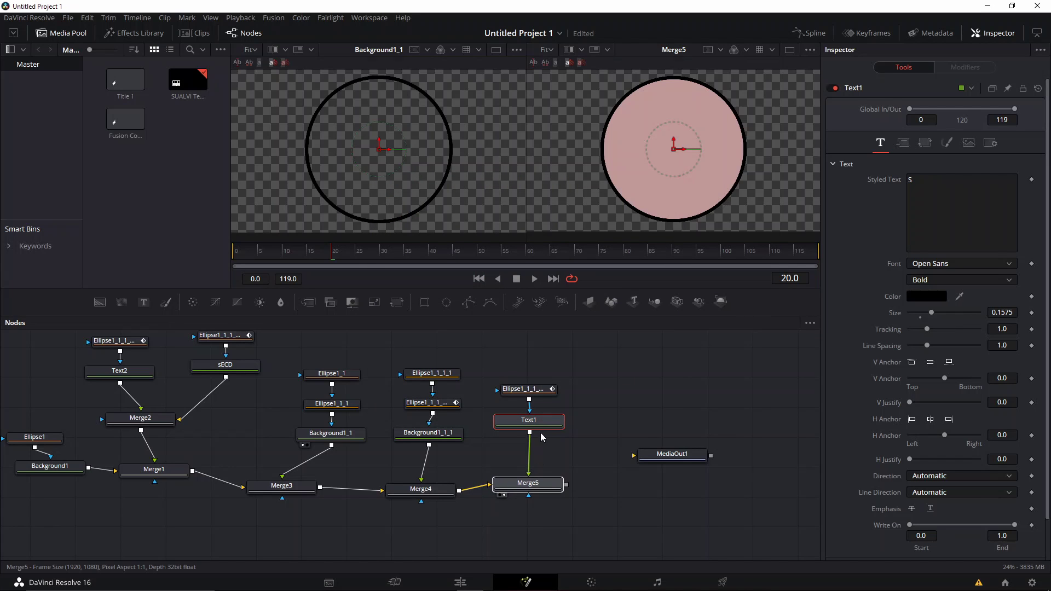
- Turn off Invert on Text1's ellipse mask and set the letter's size to 0.5
{"action": "left_click", "coordinate": [541, 390]}
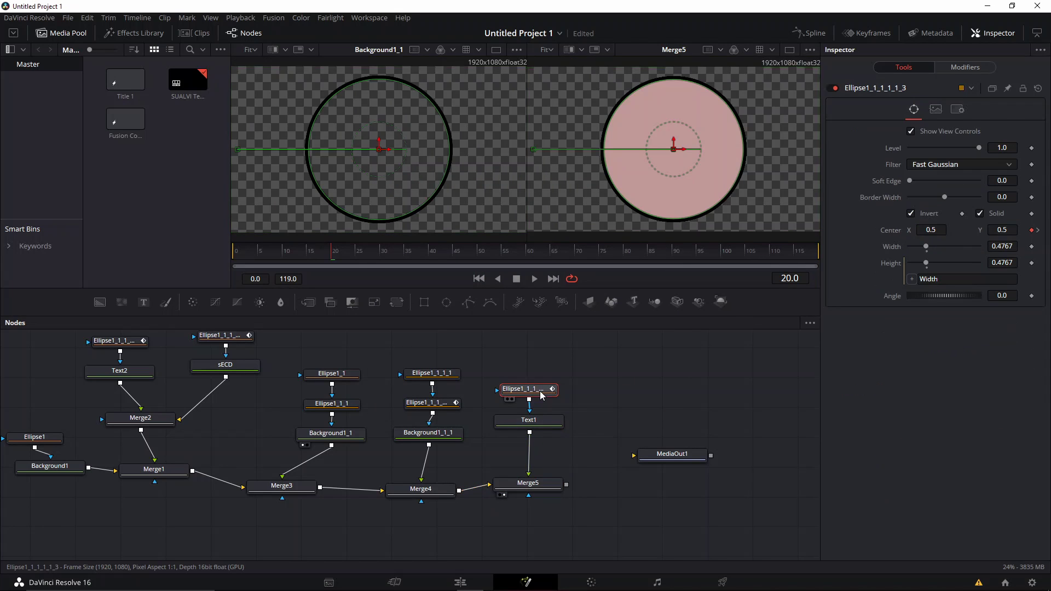
{"action": "left_click", "coordinate": [910, 214]}
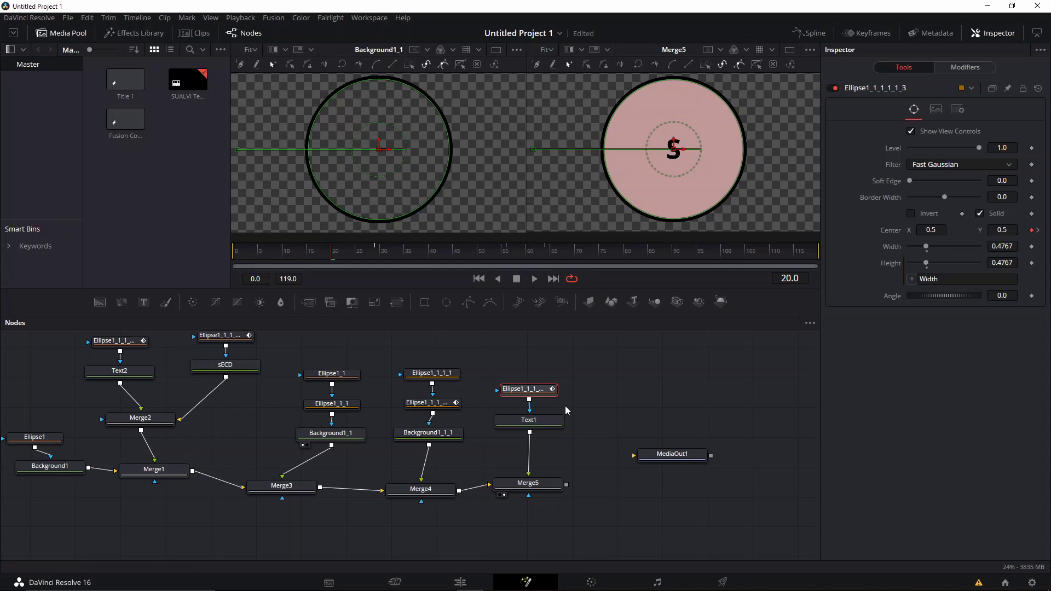
{"action": "left_click", "coordinate": [548, 421]}
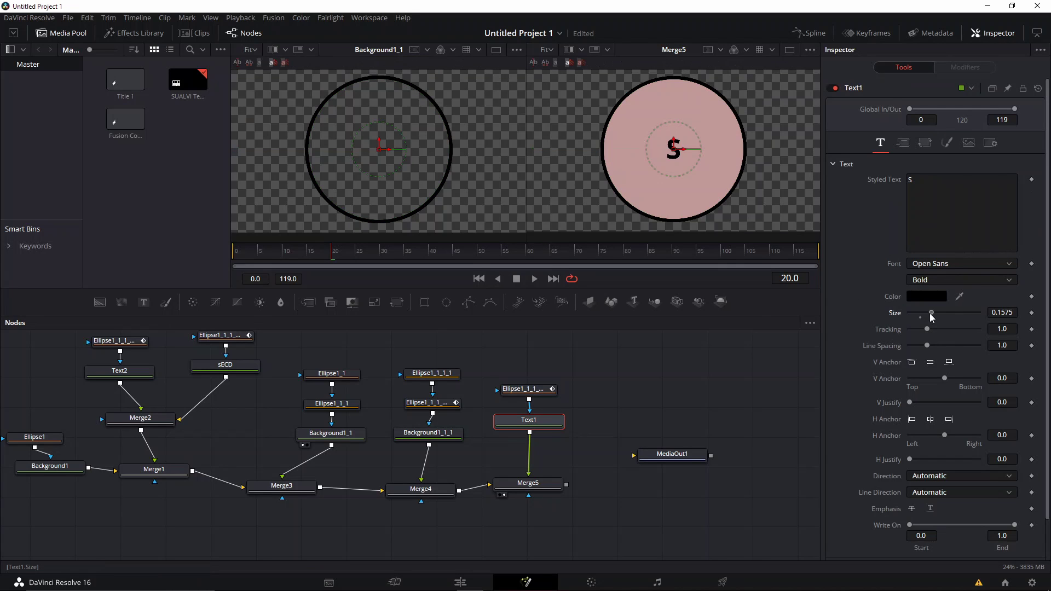
{"action": "left_click_drag", "start_coordinate": [931, 314], "coordinate": [984, 312]}
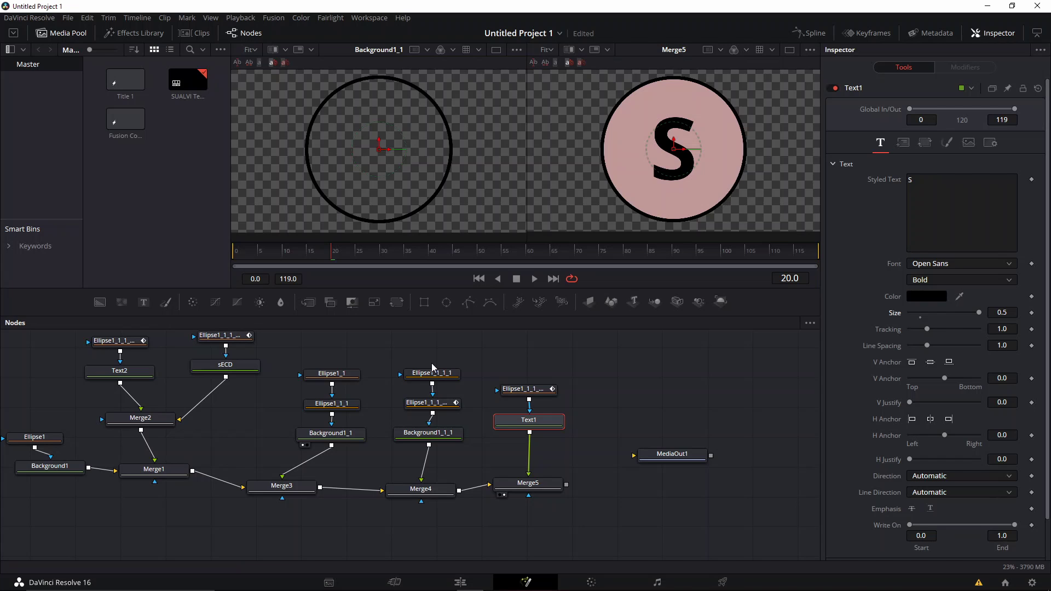
- Play back the animation from frame 20 to check how the letter, disc and titles are revealed
{"action": "left_click", "coordinate": [532, 393]}
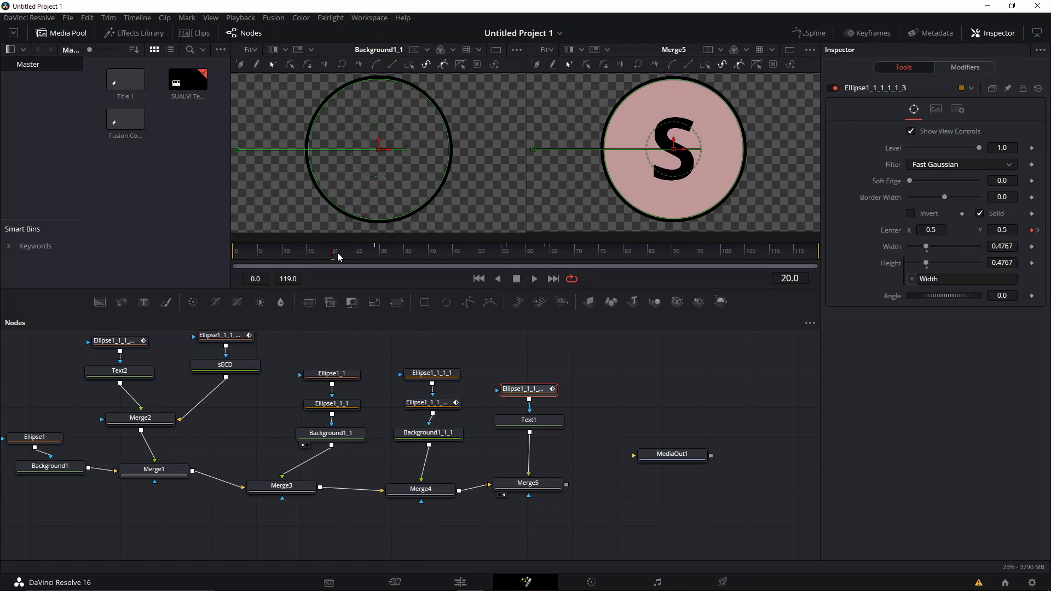
{"action": "key", "text": "space"}
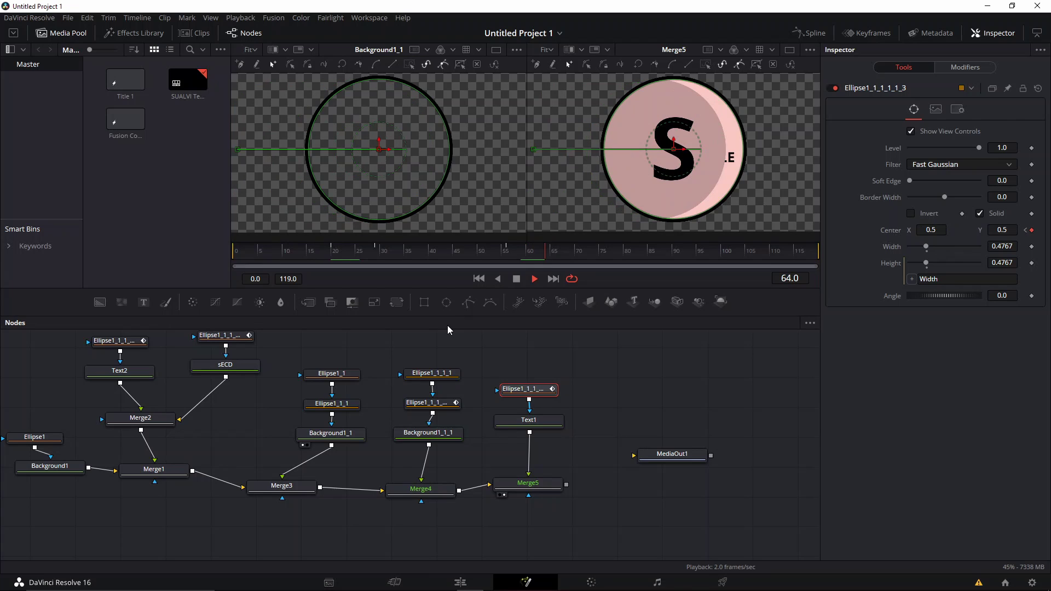
{"action": "key", "text": "space"}
- Widen the tracking of the main title in Text2 to about 1.09 and keyframe it on frame 20
{"action": "left_click", "coordinate": [374, 259]}
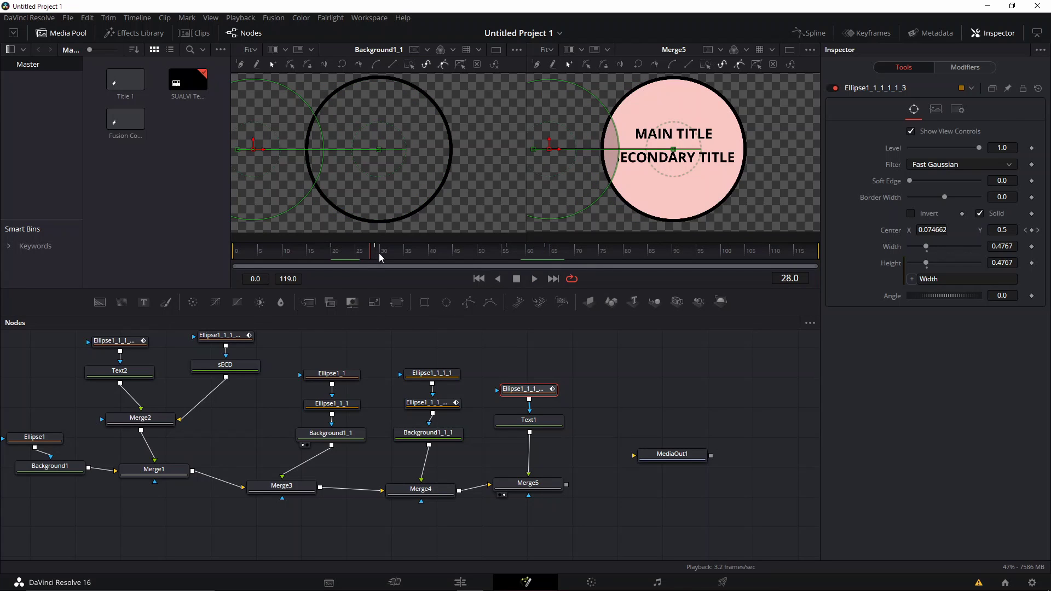
{"action": "left_click", "coordinate": [378, 258]}
{"action": "left_click_drag", "start_coordinate": [369, 361], "coordinate": [495, 412]}
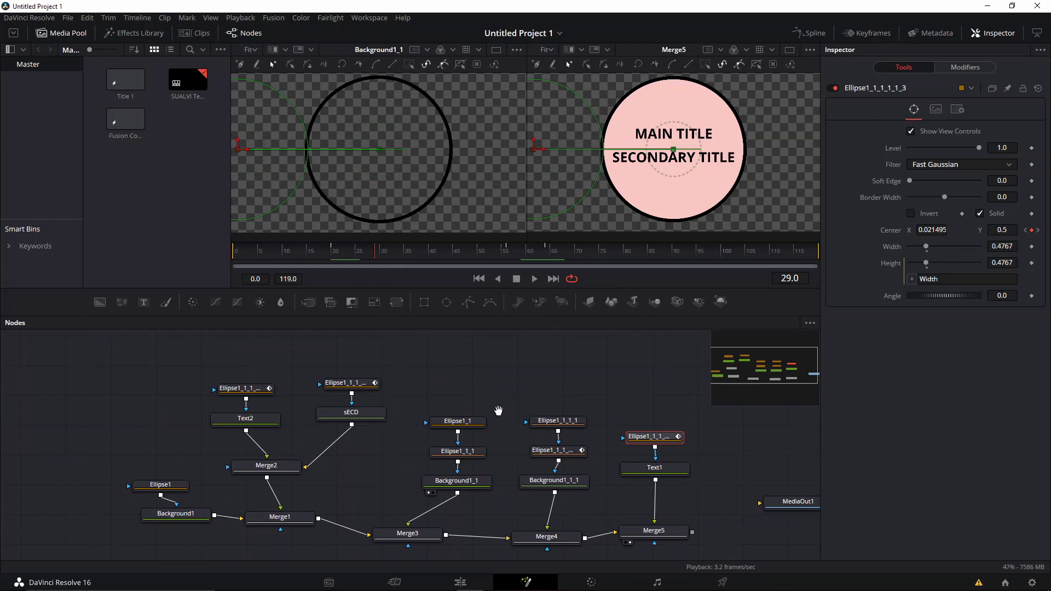
{"action": "left_click", "coordinate": [255, 426]}
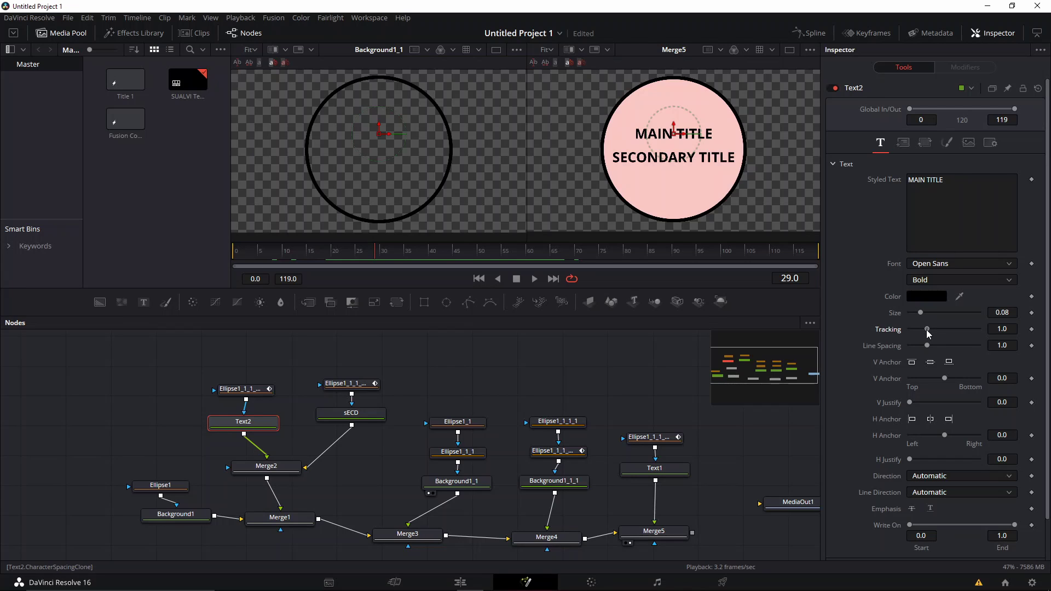
{"action": "left_click_drag", "start_coordinate": [929, 333], "coordinate": [943, 331]}
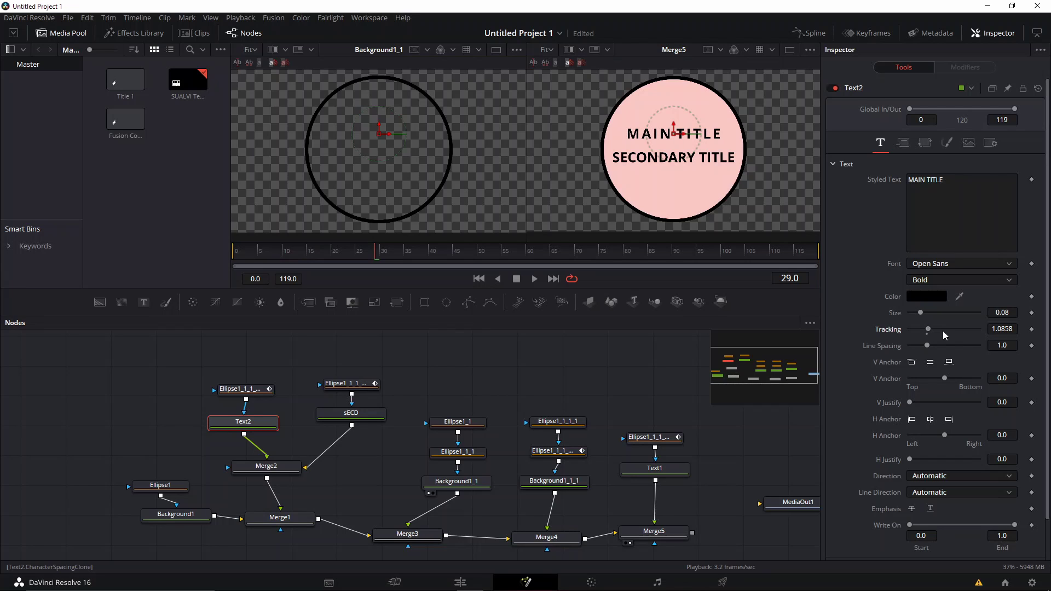
{"action": "left_click_drag", "start_coordinate": [342, 256], "coordinate": [334, 254]}
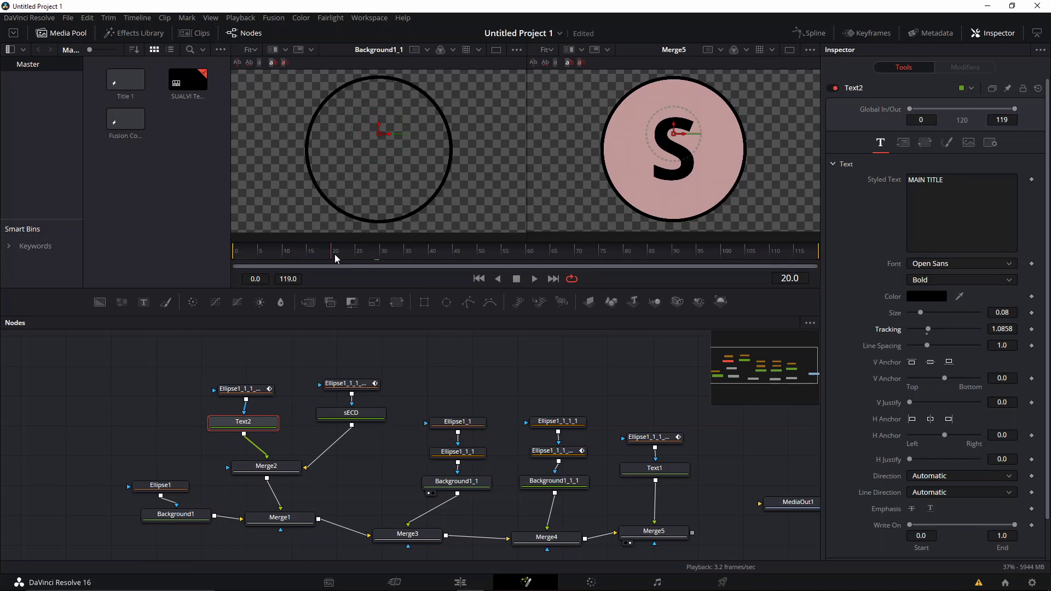
{"action": "left_click", "coordinate": [1031, 329]}
- Widen the tracking of the secondary title in sECD to about 1.08 and keyframe it on frame 20
{"action": "left_click", "coordinate": [345, 416]}
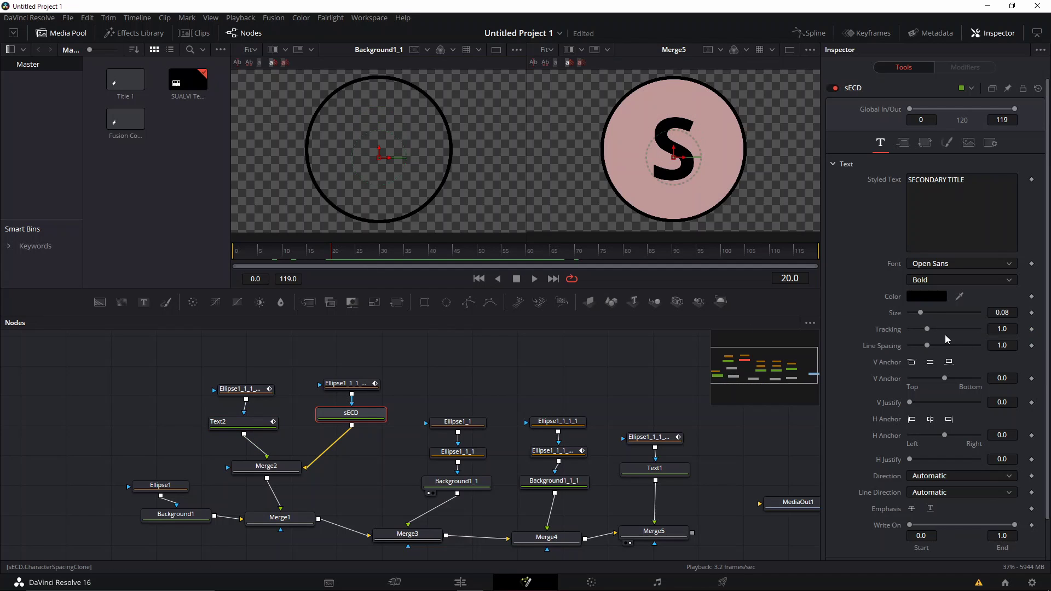
{"action": "left_click_drag", "start_coordinate": [930, 329], "coordinate": [935, 329]}
{"action": "left_click", "coordinate": [1032, 329]}
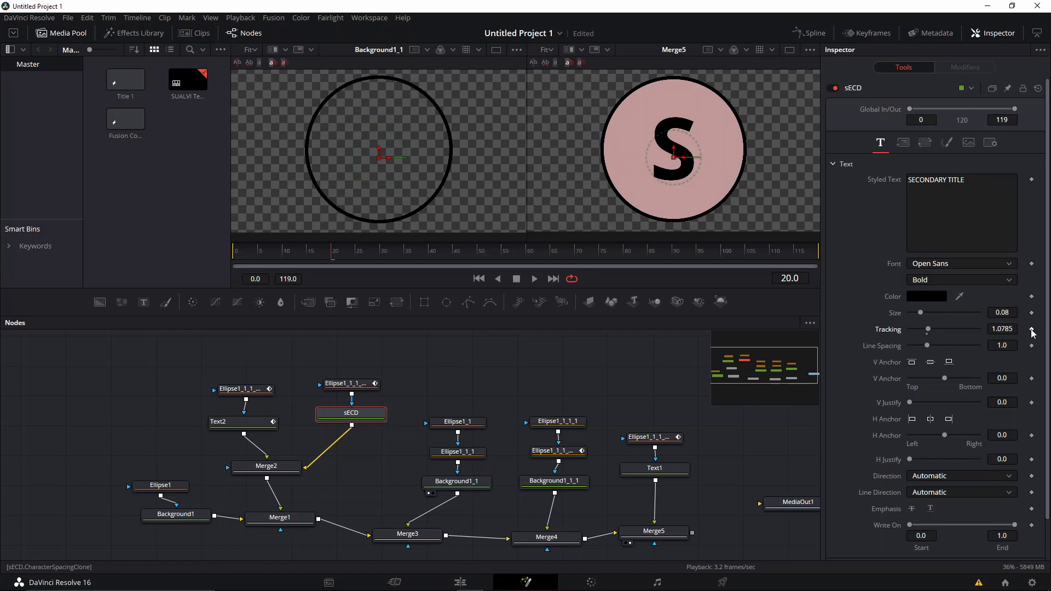
- Reset the tracking of both titles, sECD and Text2, to 1.0 on frame 29
{"action": "left_click_drag", "start_coordinate": [355, 254], "coordinate": [377, 258]}
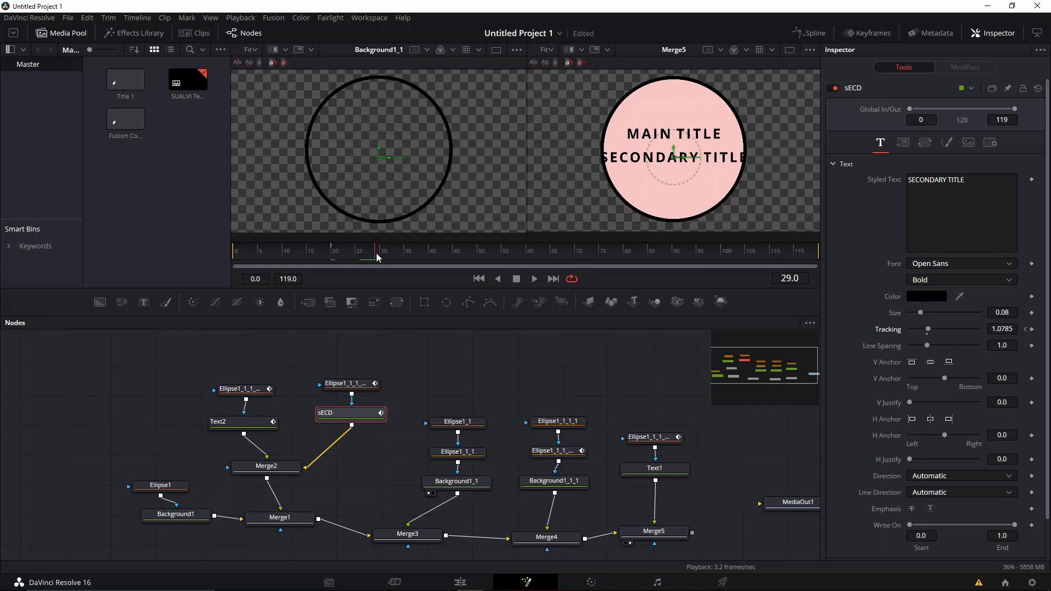
{"action": "double_click", "coordinate": [928, 329]}
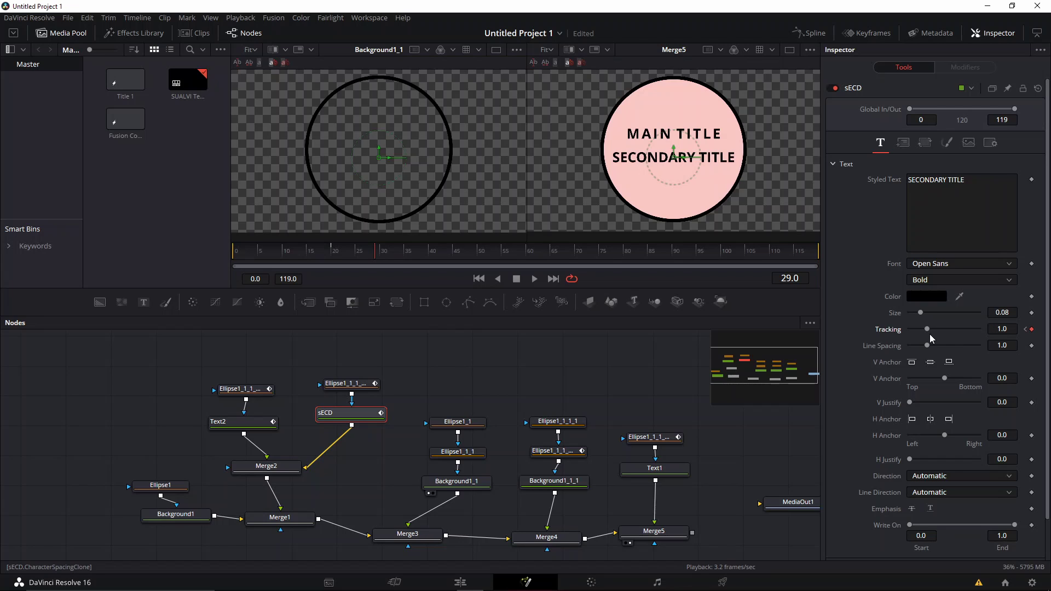
{"action": "left_click", "coordinate": [258, 424]}
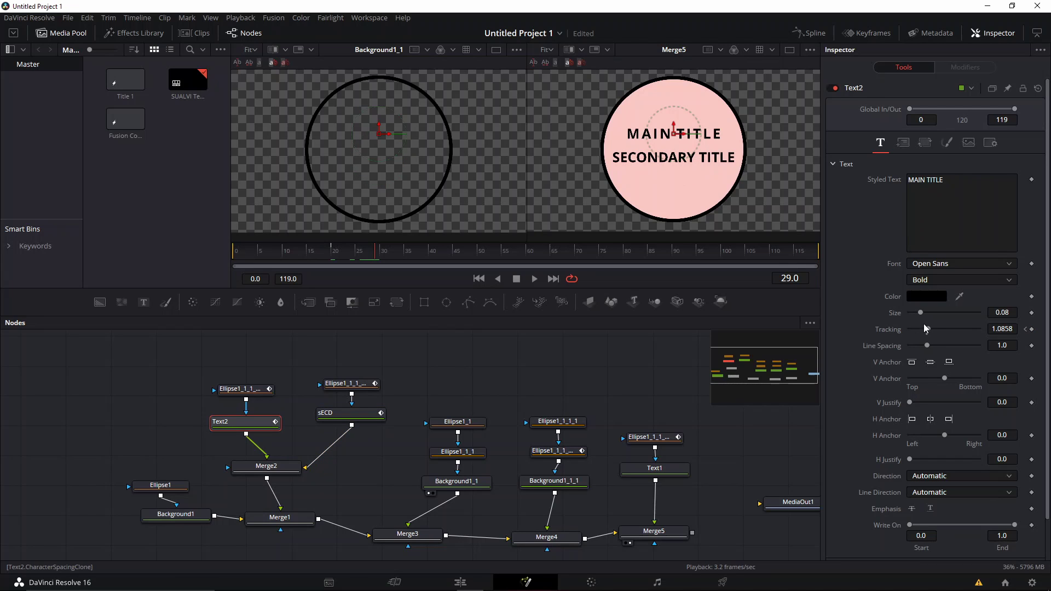
{"action": "double_click", "coordinate": [928, 329]}
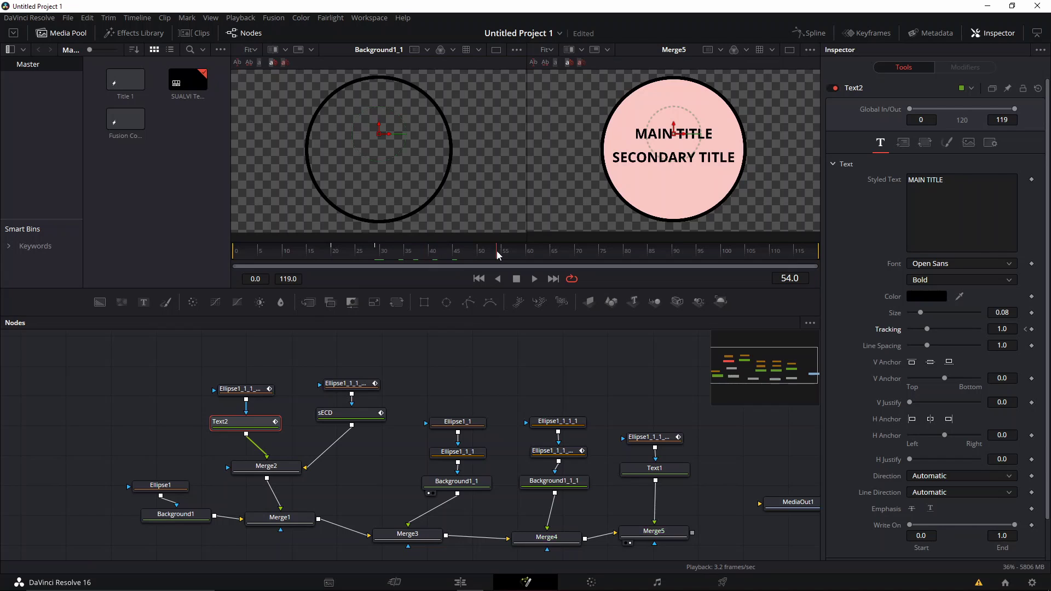
- Set the main title's tracking in Text2 to about 1.04 on frame 58
{"action": "left_click", "coordinate": [524, 256]}
{"action": "mouse_move", "coordinate": [525, 256]}
{"action": "left_mouse_down"}
{"action": "mouse_move", "coordinate": [507, 254]}
{"action": "mouse_move", "coordinate": [519, 252]}
{"action": "left_mouse_up"}
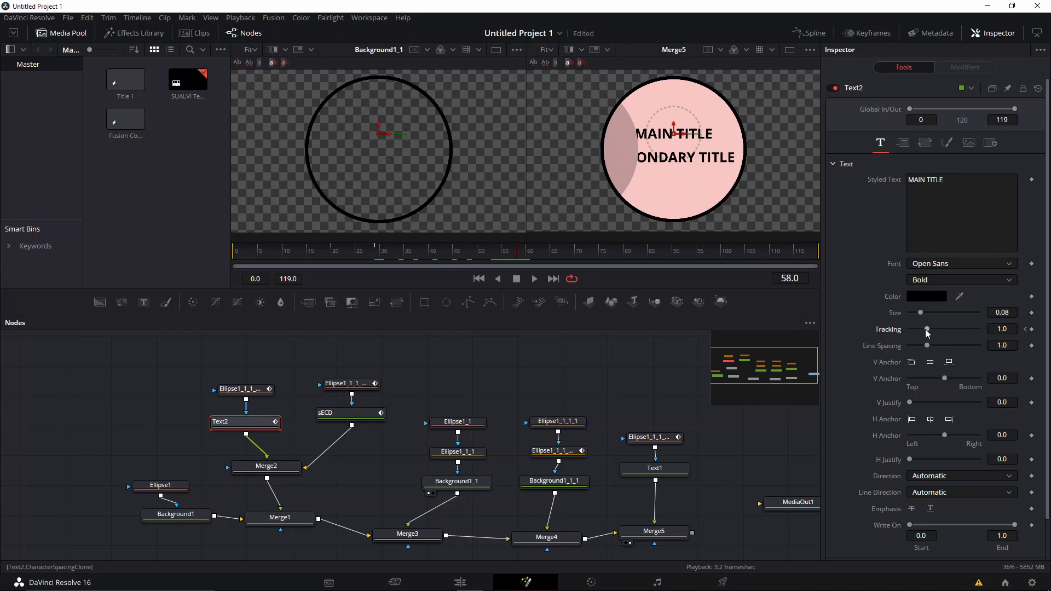
{"action": "left_click_drag", "start_coordinate": [928, 331], "coordinate": [934, 333]}
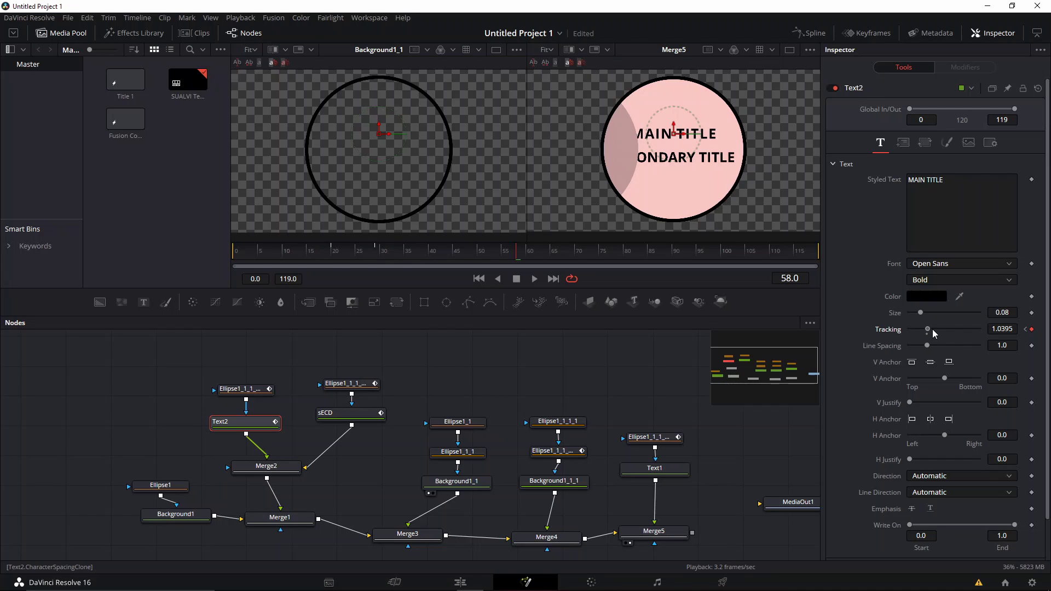
- Set the secondary title's tracking in sECD to about 1.03 on frame 58, and play back the animation
{"action": "left_click", "coordinate": [361, 414]}
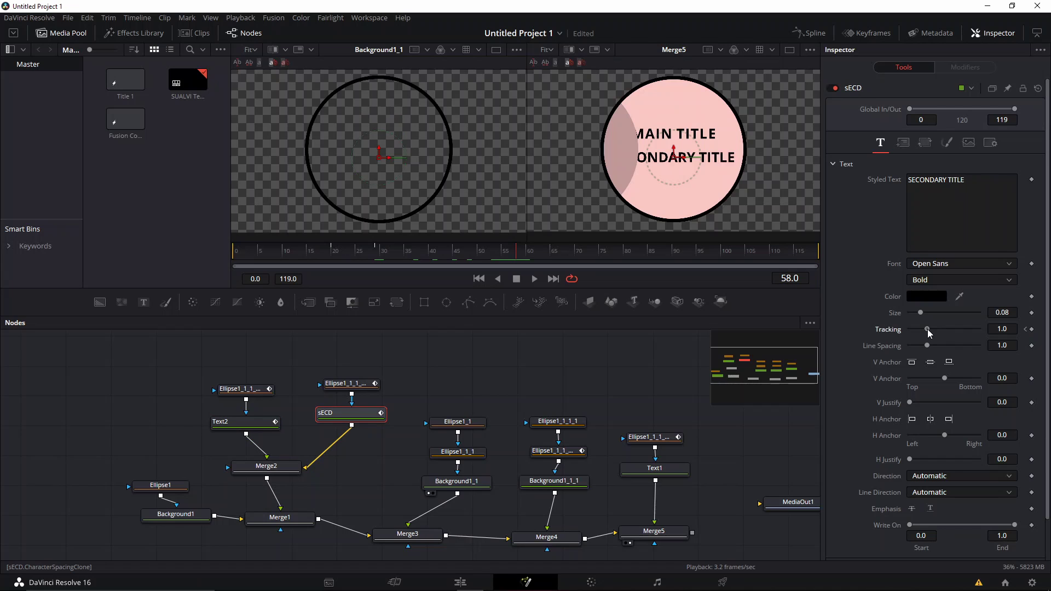
{"action": "left_click_drag", "start_coordinate": [927, 329], "coordinate": [933, 330]}
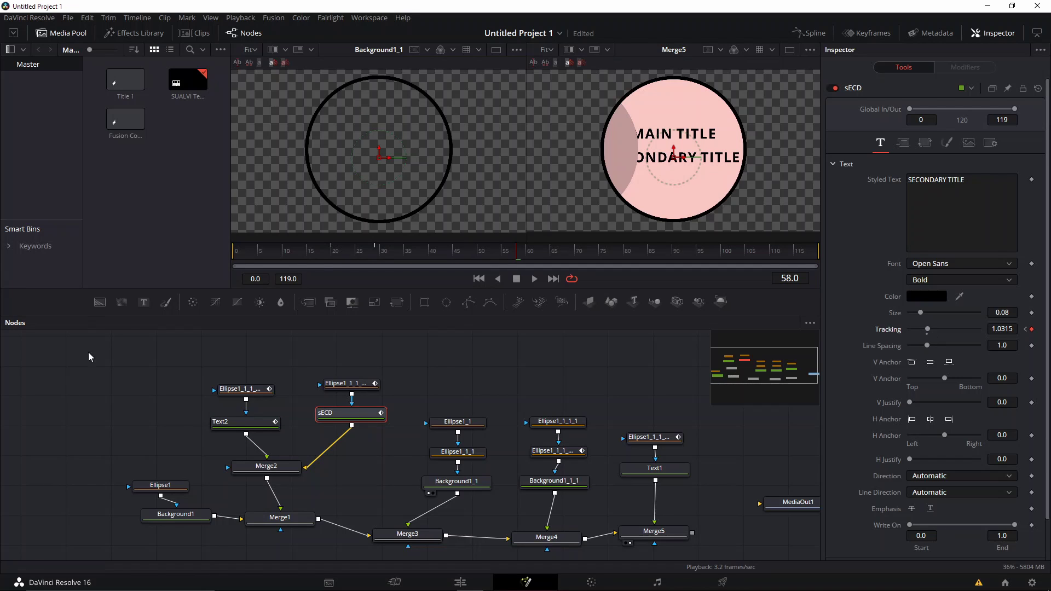
{"action": "left_click", "coordinate": [311, 259]}
{"action": "left_click_drag", "start_coordinate": [310, 259], "coordinate": [283, 256]}
{"action": "key", "text": "space"}
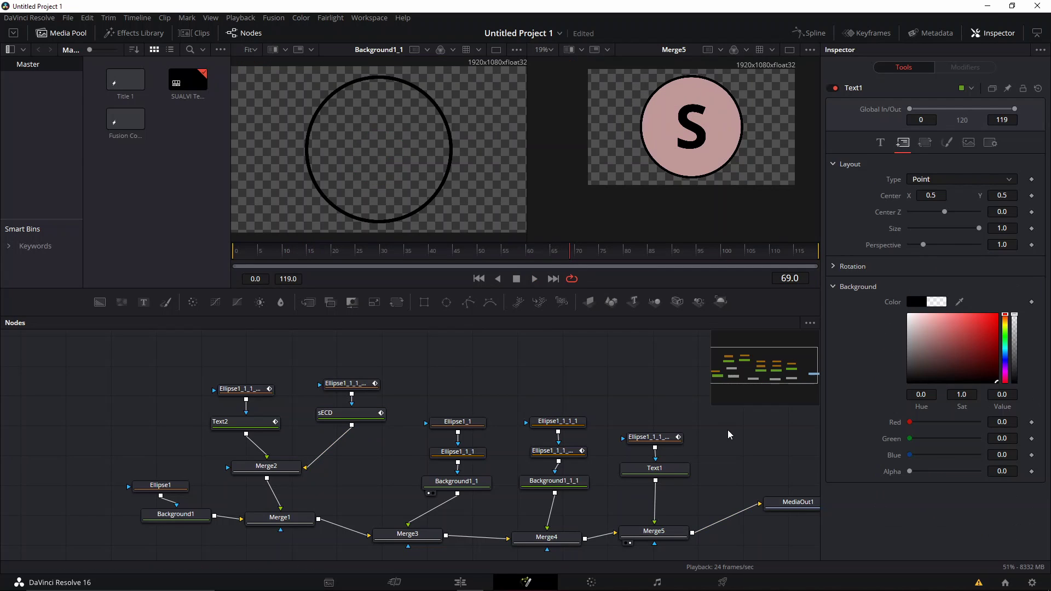
- Connect Merge5's output to MediaOut1, show MediaOut1 in the second viewer and scrub back to frame 5
{"action": "left_click_drag", "start_coordinate": [692, 532], "coordinate": [761, 503]}
{"action": "left_click", "coordinate": [798, 502]}
{"action": "key", "text": "2"}
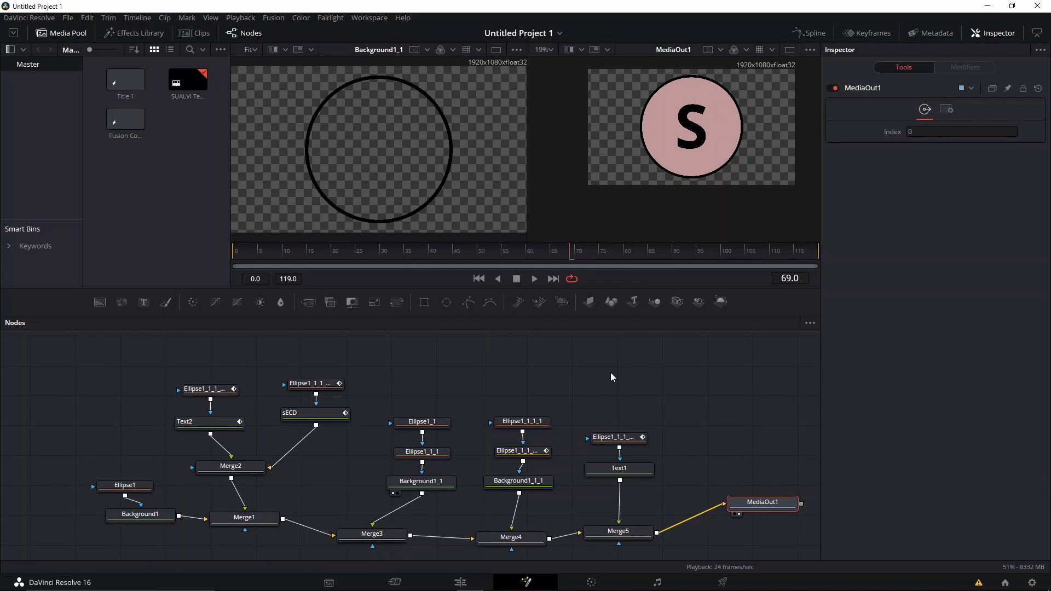
{"action": "left_click_drag", "start_coordinate": [449, 255], "coordinate": [260, 254]}
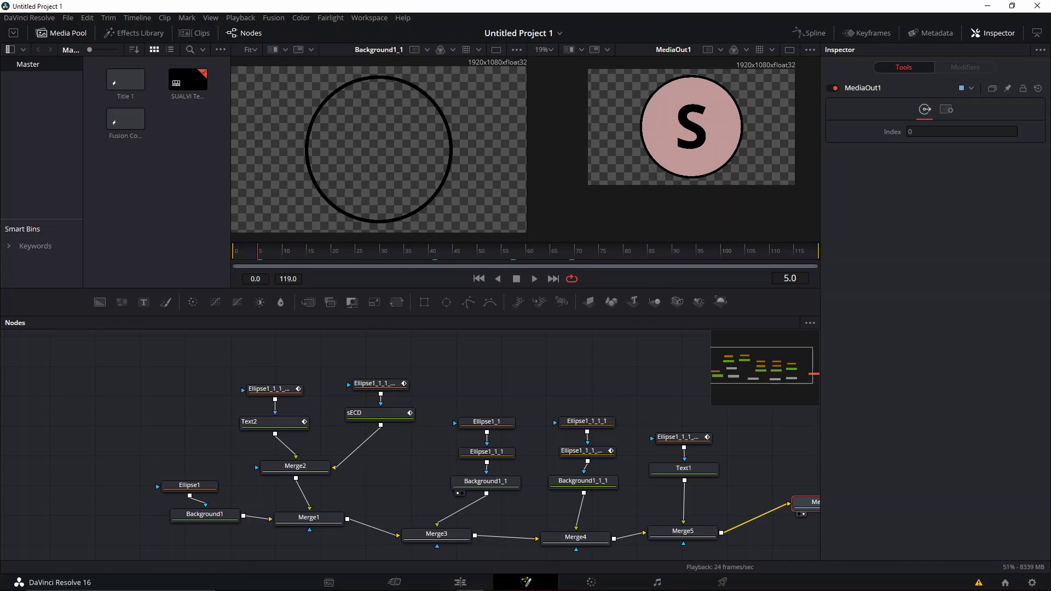
- On the Edit page, place the Fusion composition from the media pool on Video 1 near 00:00:10:21 and play it back
{"action": "left_click", "coordinate": [454, 583]}
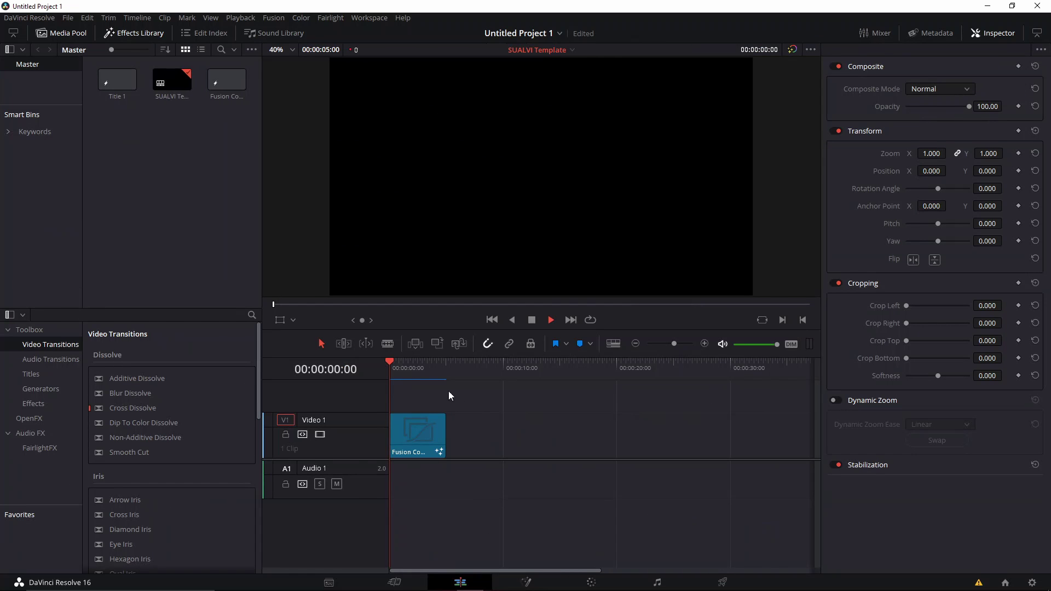
{"action": "key", "text": "space"}
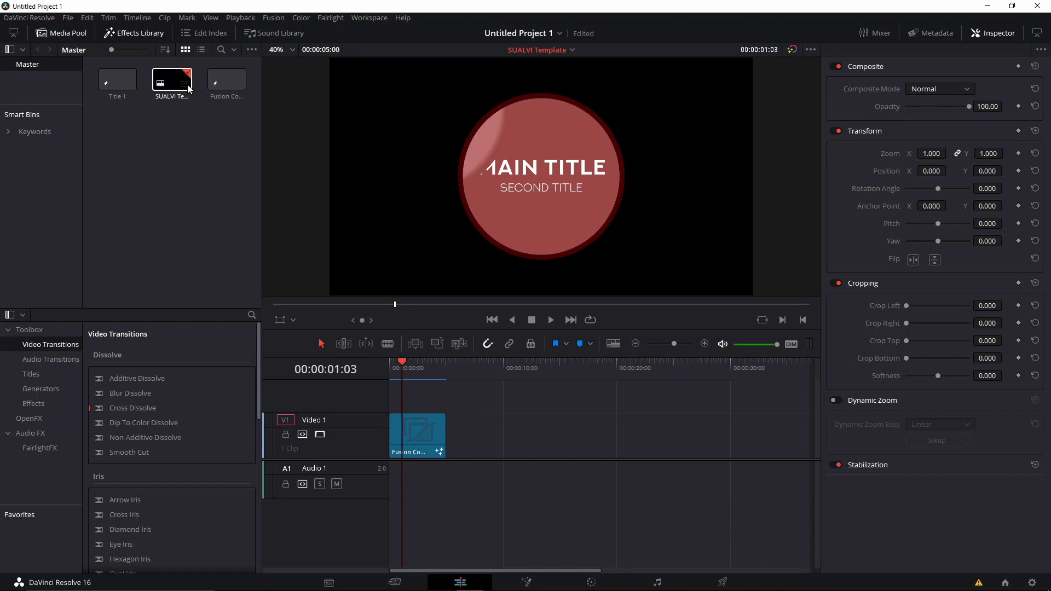
{"action": "left_click_drag", "start_coordinate": [223, 83], "coordinate": [515, 435]}
{"action": "left_click", "coordinate": [513, 363]}
{"action": "key", "text": "space"}
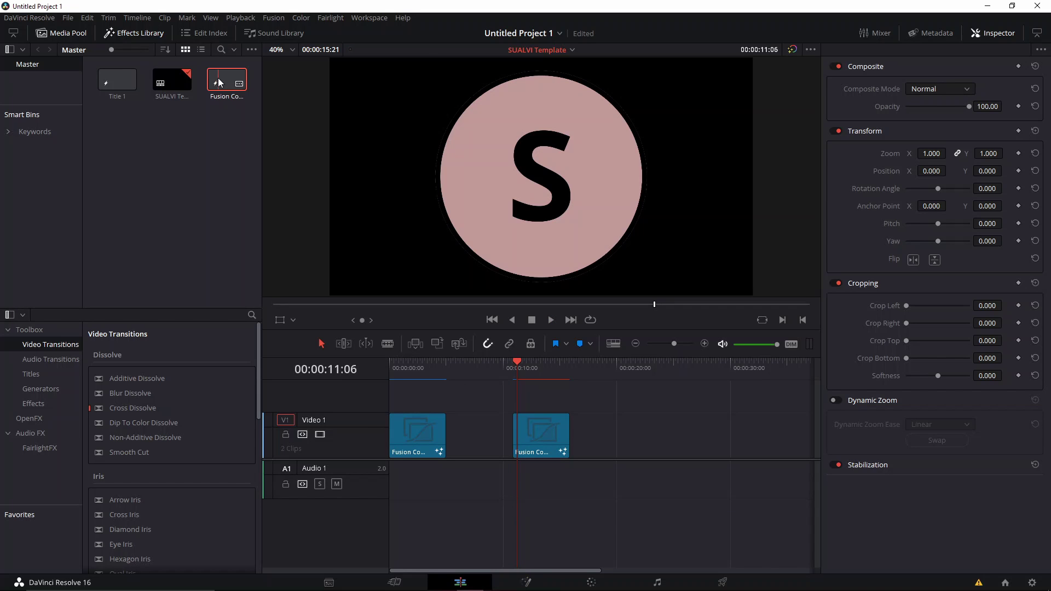
- Back on the Fusion page, insert a Transform (Xf) node between Merge5 and MediaOut1 and line it up after Merge5
{"action": "left_click", "coordinate": [527, 583]}
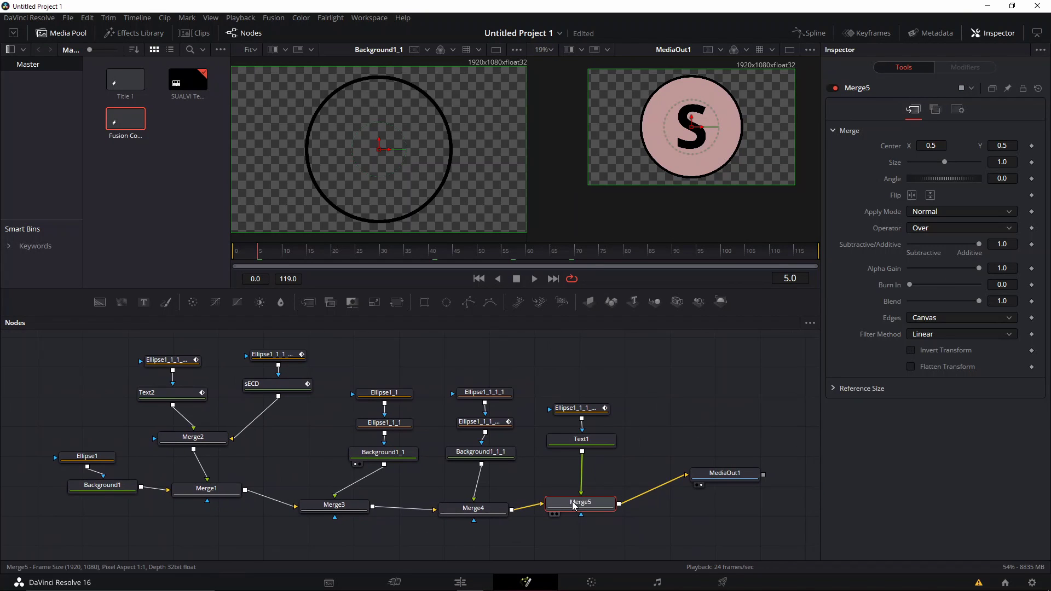
{"action": "left_click", "coordinate": [594, 438]}
{"action": "left_click", "coordinate": [590, 511]}
{"action": "key", "text": "shift+space"}
{"action": "type", "text": "tran"}
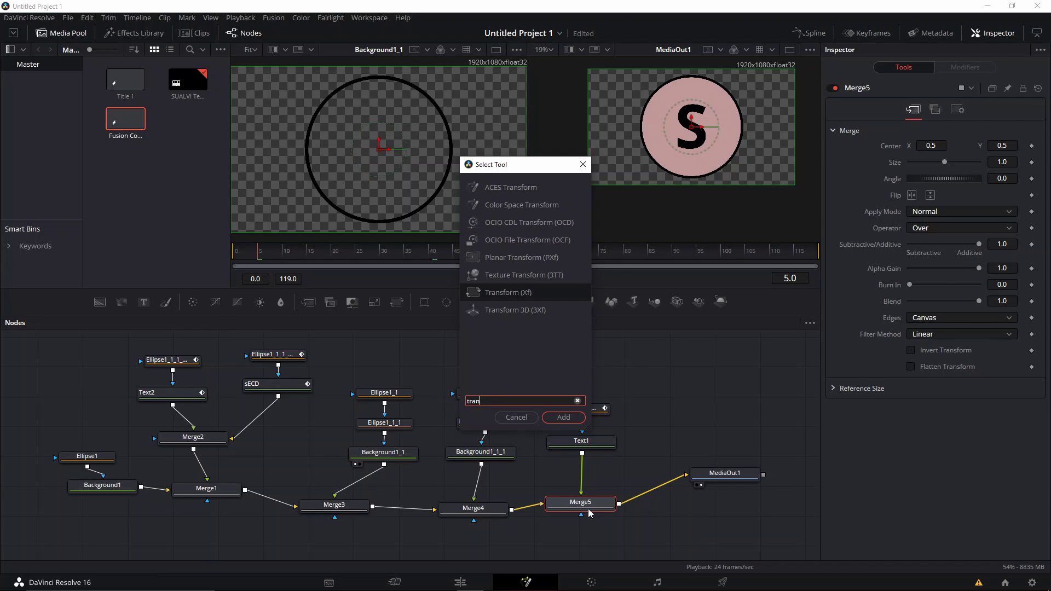
{"action": "key", "text": "Return"}
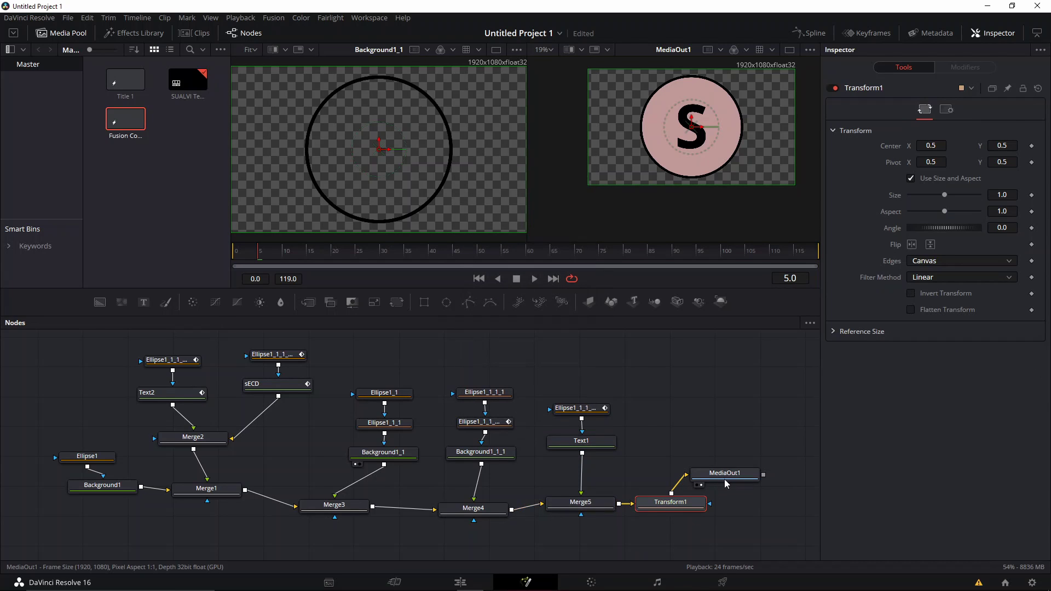
{"action": "left_click", "coordinate": [644, 499]}
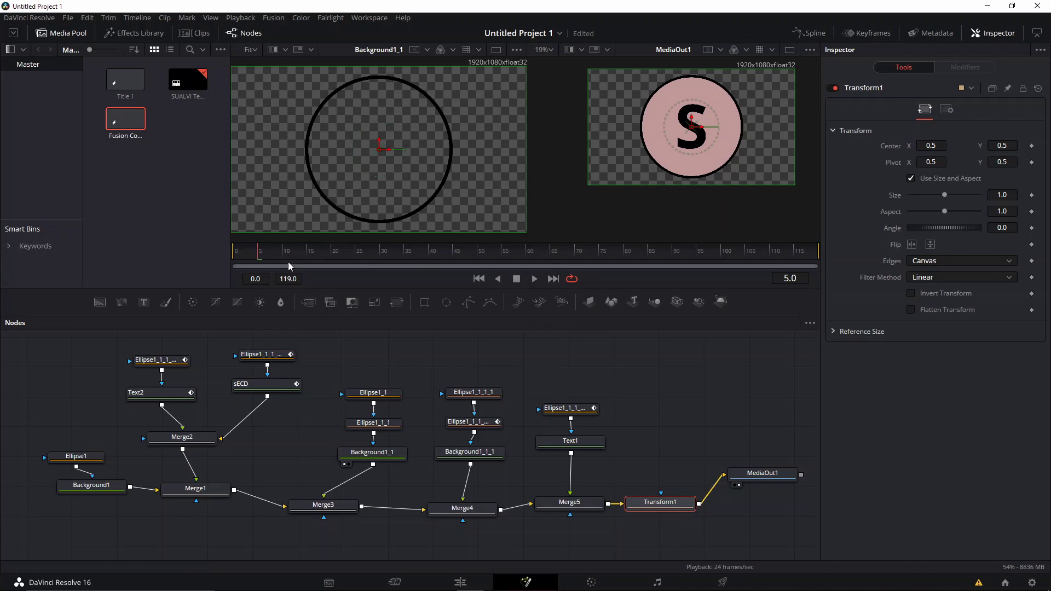
- Keyframe Transform1's size at 1.0 and angle at 0.0 on frame 15
{"action": "left_click_drag", "start_coordinate": [288, 258], "coordinate": [309, 263]}
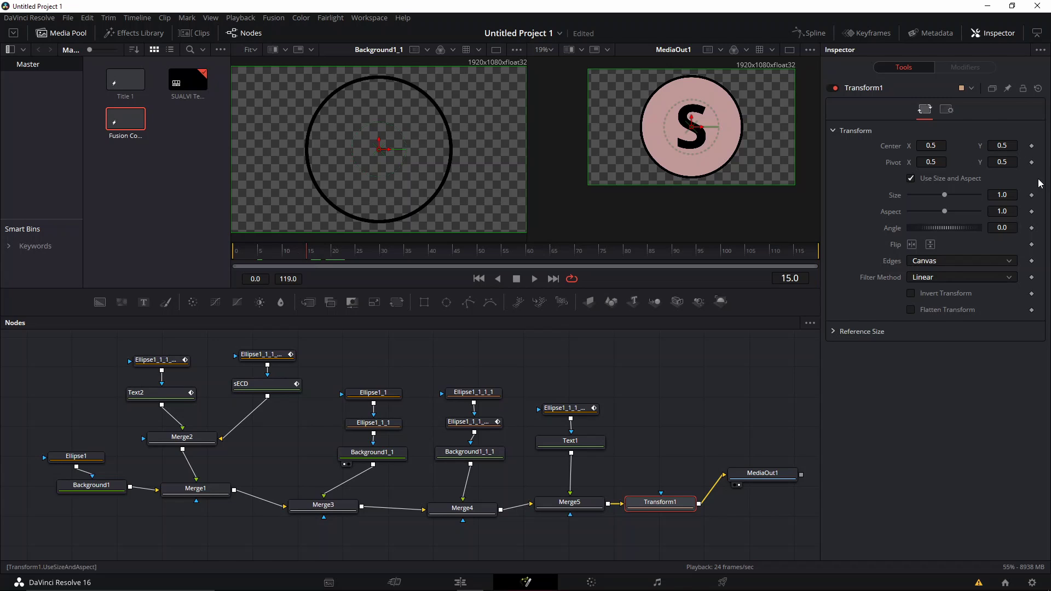
{"action": "left_click", "coordinate": [1032, 196]}
{"action": "left_click", "coordinate": [1033, 228]}
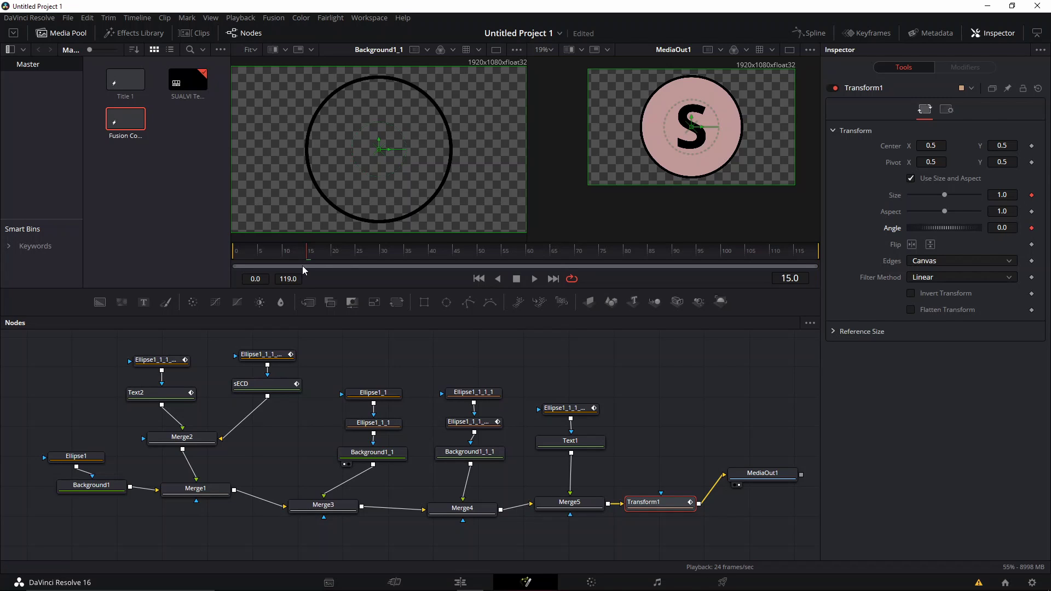
- On frame 5, set Transform1's size to 0.0 and its angle to a large negative rotation, and preview the spin-in
{"action": "left_click", "coordinate": [258, 253]}
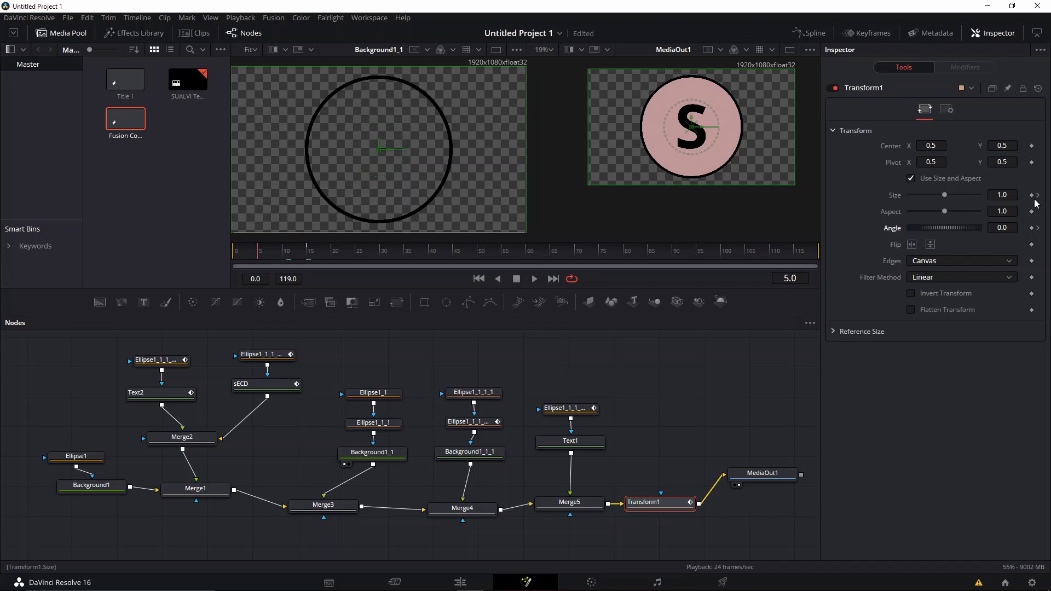
{"action": "left_click_drag", "start_coordinate": [946, 196], "coordinate": [908, 196]}
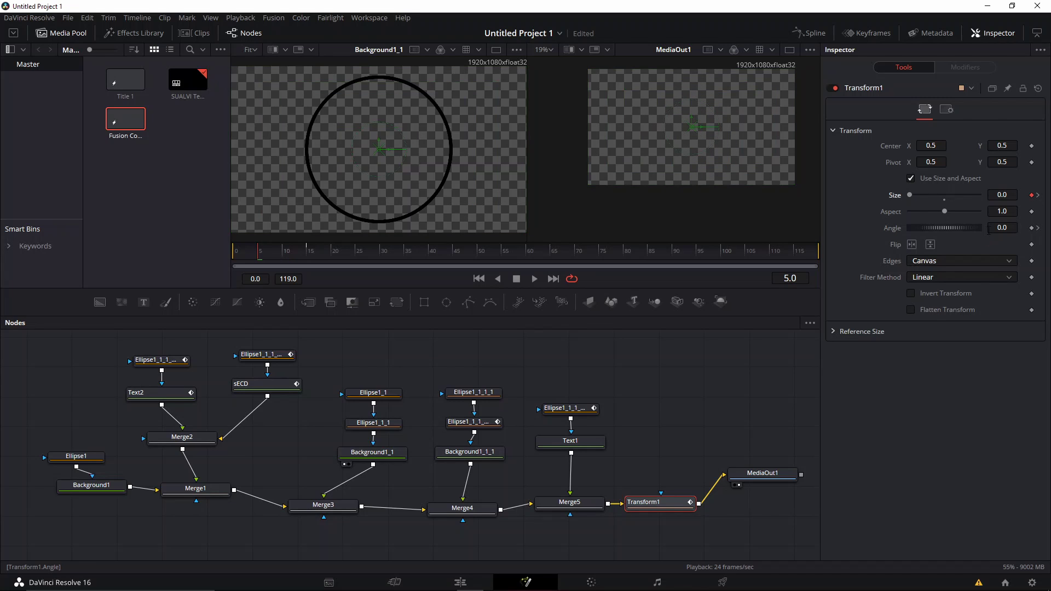
{"action": "left_click_drag", "start_coordinate": [958, 227], "coordinate": [879, 241]}
{"action": "key", "text": "space"}
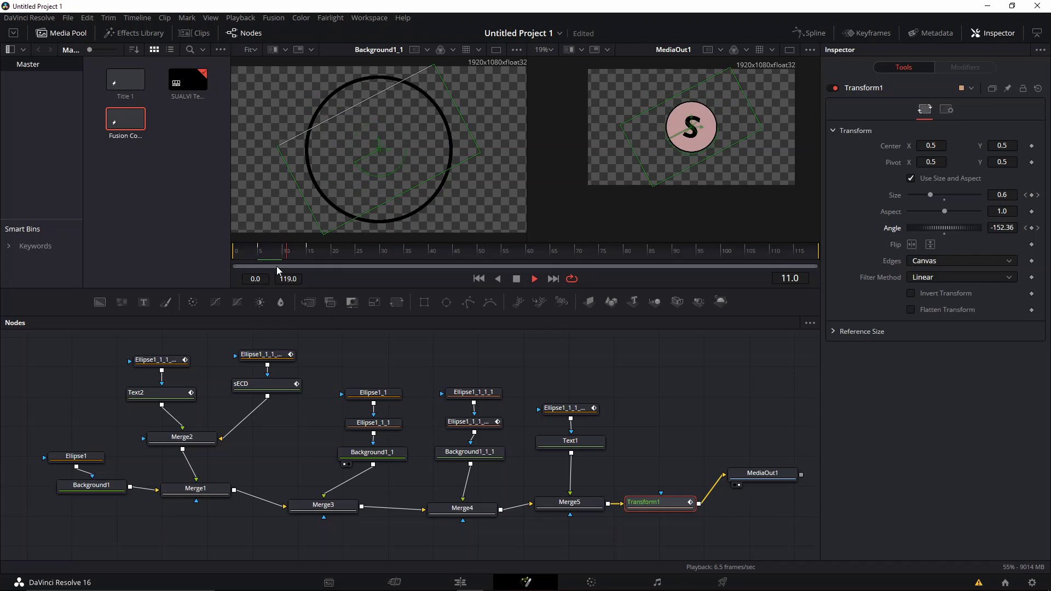
{"action": "key", "text": "space"}
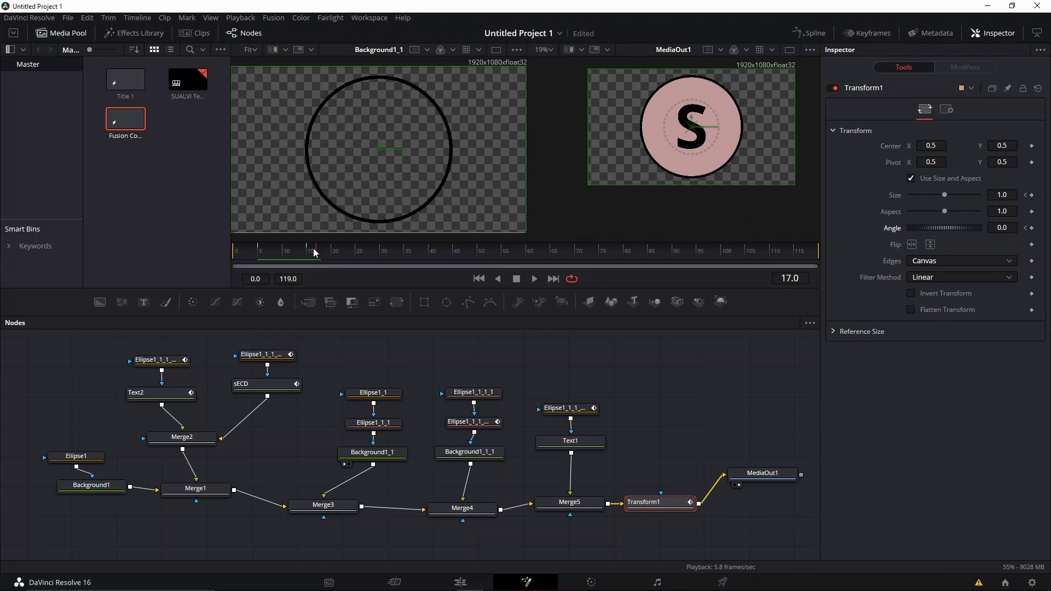
- Keyframe Transform1's size at 1.0 and angle at 0.0 again on frame 72
{"action": "left_click_drag", "start_coordinate": [413, 254], "coordinate": [586, 255]}
{"action": "left_click", "coordinate": [1032, 195]}
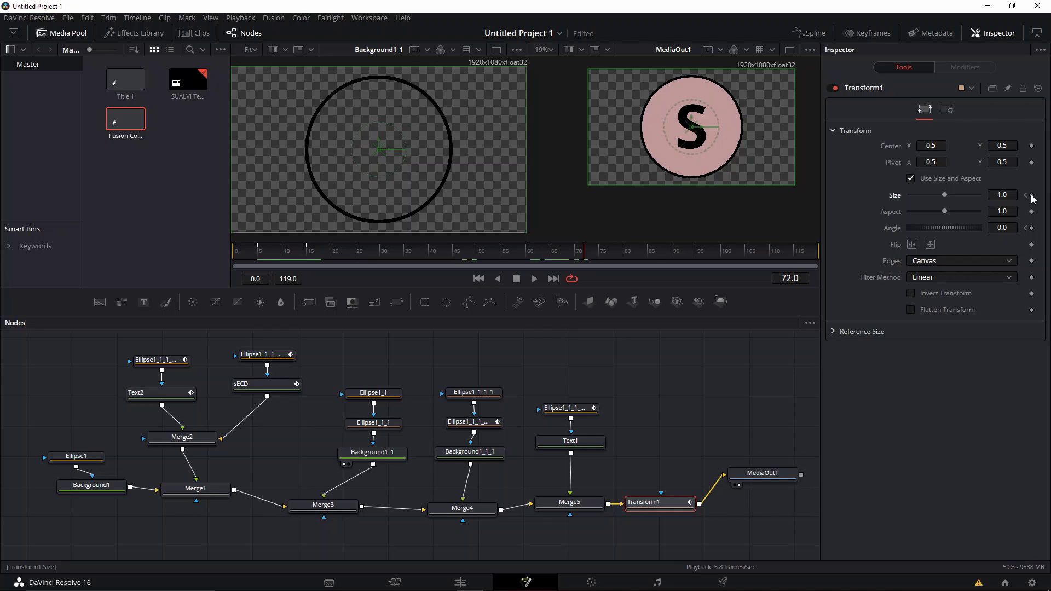
{"action": "left_click", "coordinate": [1033, 229]}
- On frame 82, set Transform1's angle to about -339.1 and its size to 0.0, and preview the spin-out
{"action": "left_click_drag", "start_coordinate": [619, 254], "coordinate": [630, 255]}
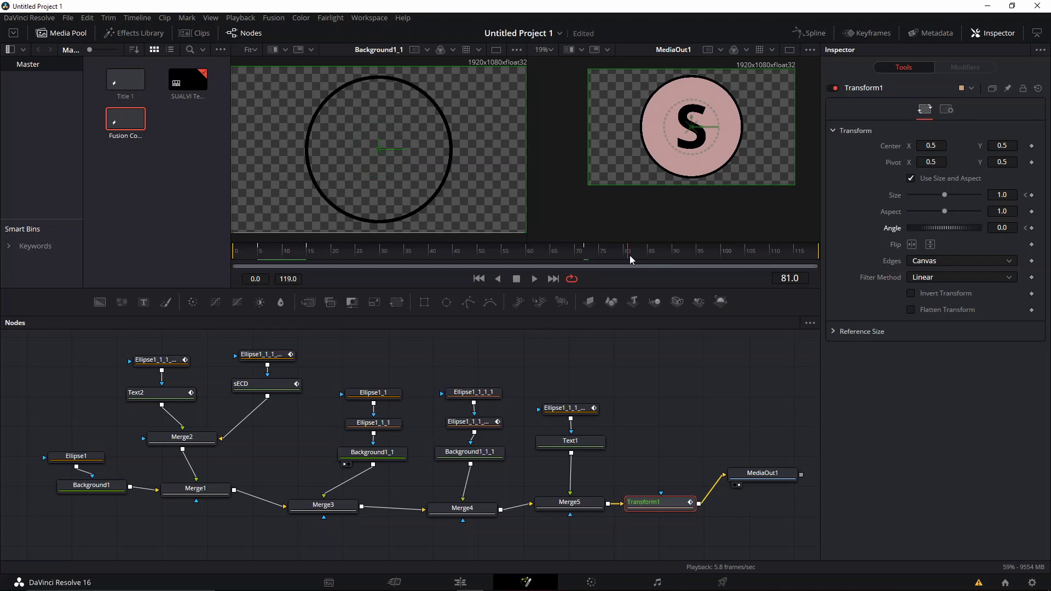
{"action": "left_click_drag", "start_coordinate": [964, 238], "coordinate": [882, 229]}
{"action": "left_click_drag", "start_coordinate": [944, 195], "coordinate": [918, 198]}
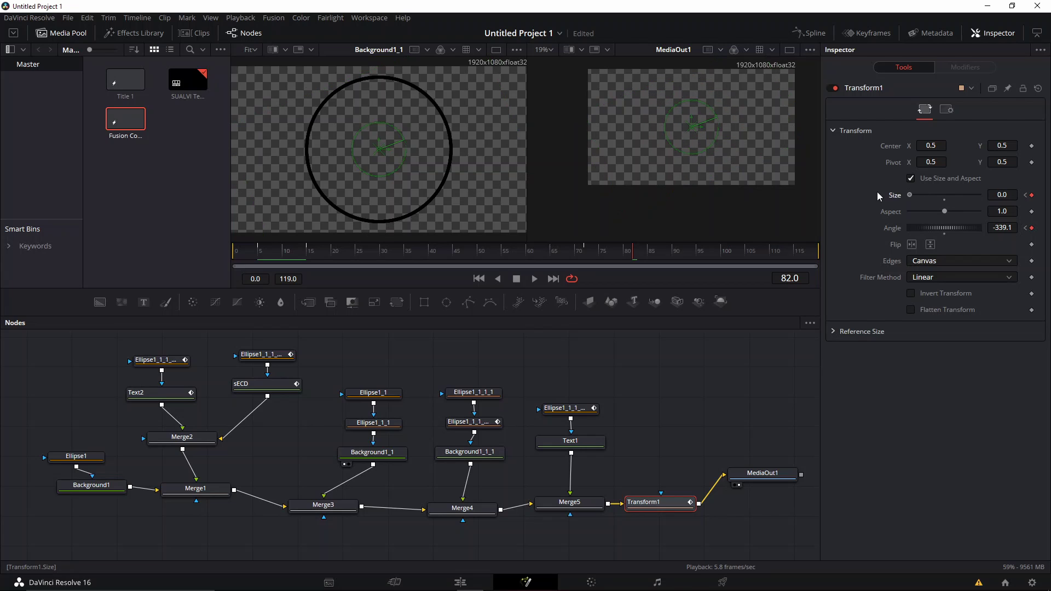
{"action": "left_click_drag", "start_coordinate": [572, 260], "coordinate": [584, 259]}
{"action": "key", "text": "space"}
- On the Edit page, play back the second Fusion composition clip to check its entrance and exit animation
{"action": "left_click", "coordinate": [460, 582]}
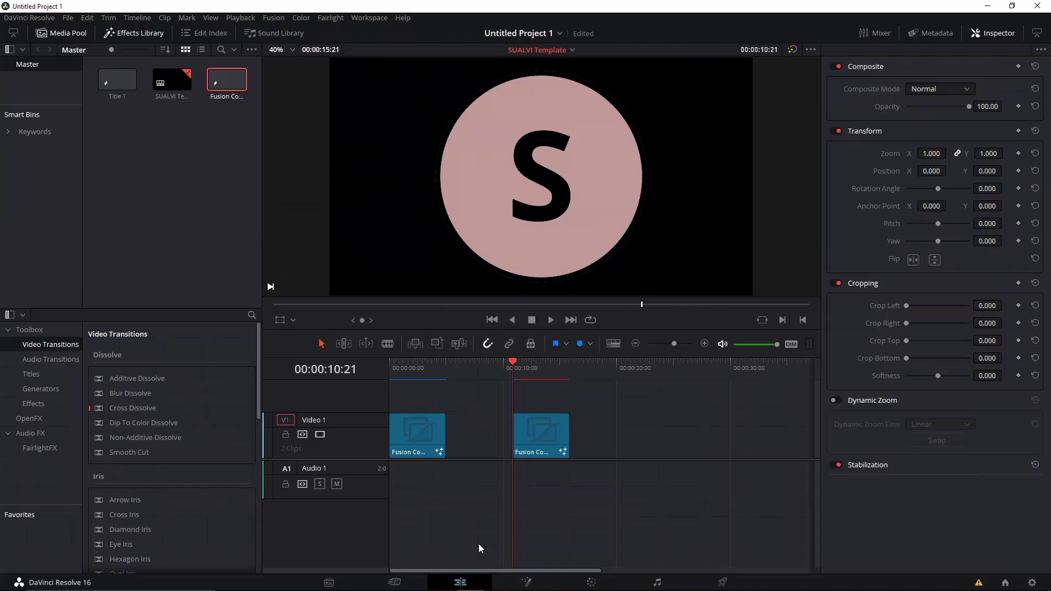
{"action": "left_click", "coordinate": [541, 436]}
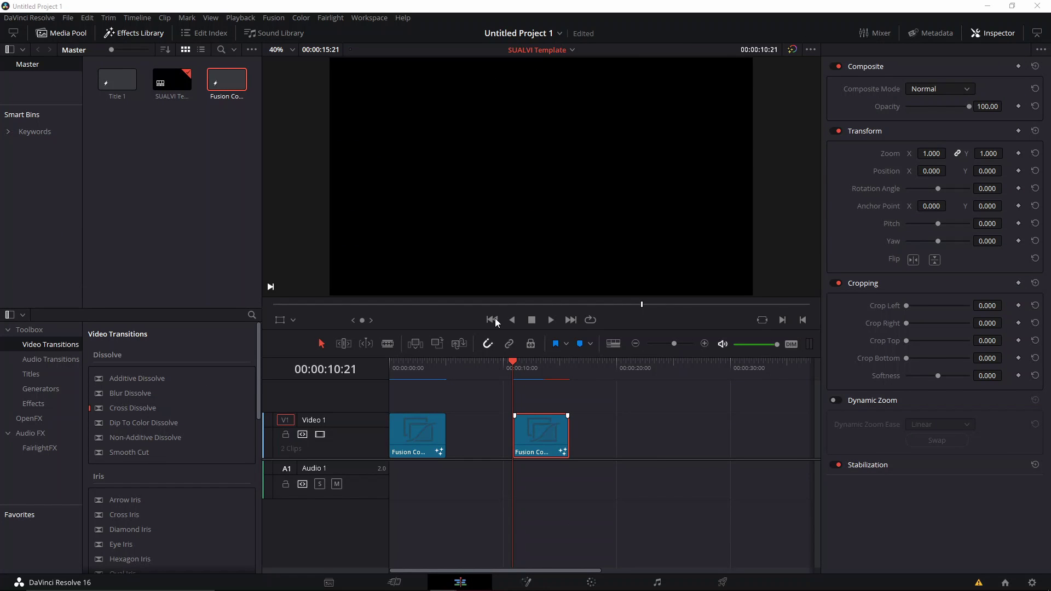
{"action": "key", "text": "space"}
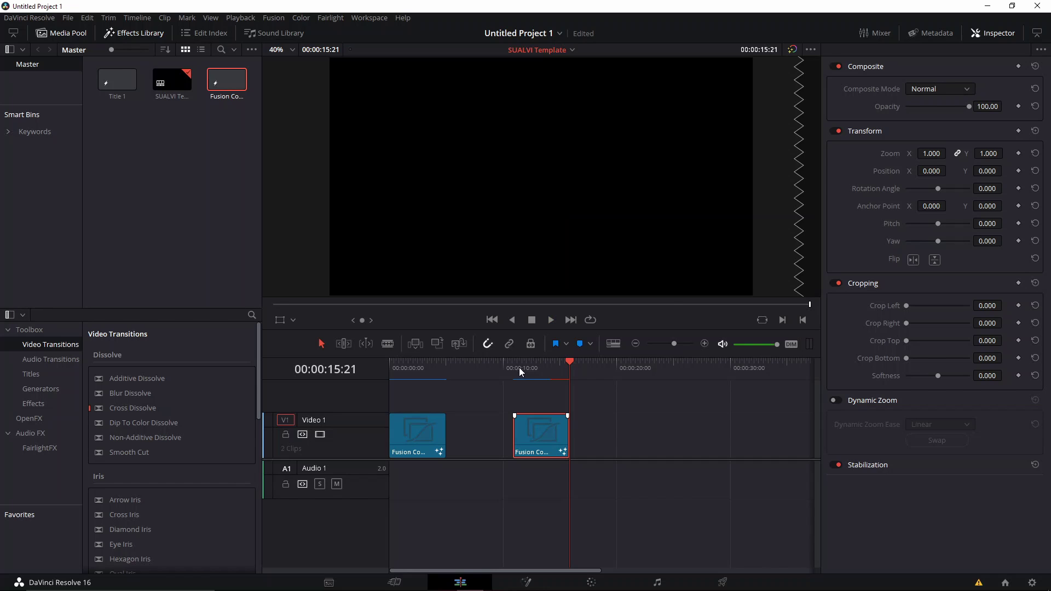
{"action": "left_click", "coordinate": [527, 368]}
{"action": "key", "text": "space"}
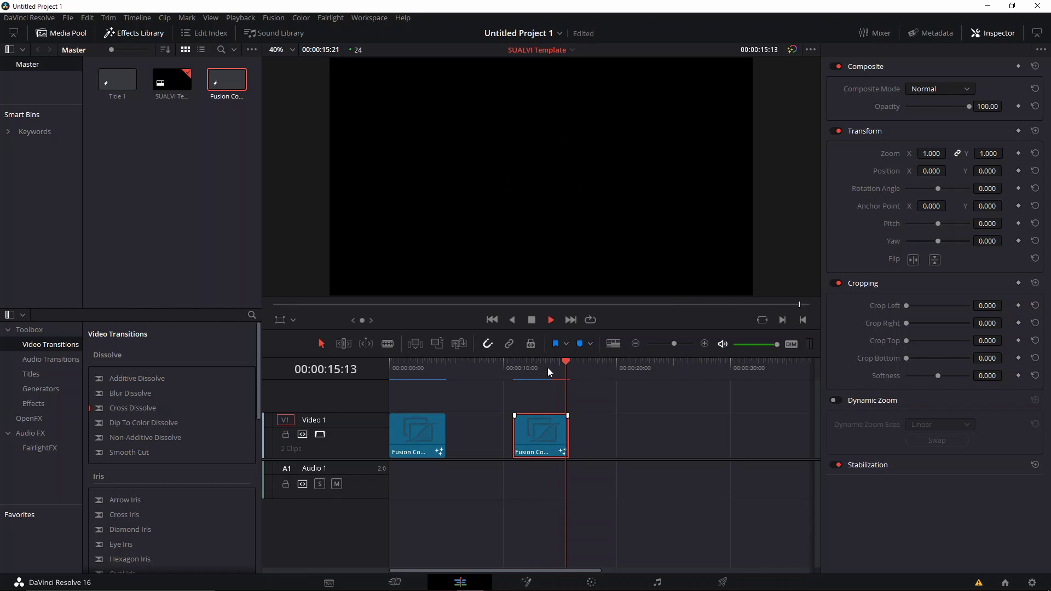
{"action": "left_click", "coordinate": [511, 366]}
{"action": "key", "text": "space"}
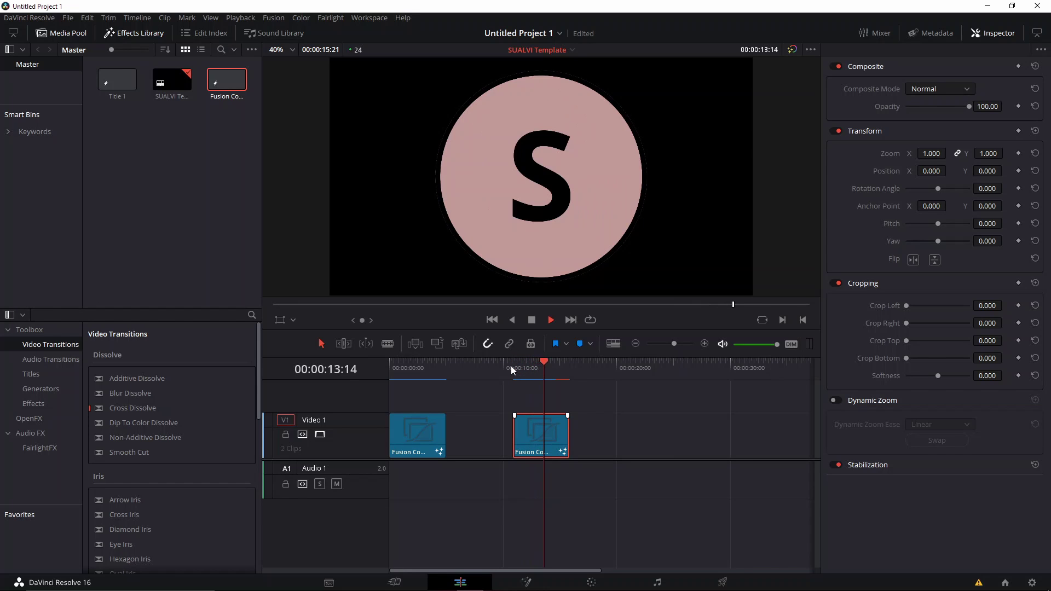
{"action": "key", "text": "space"}
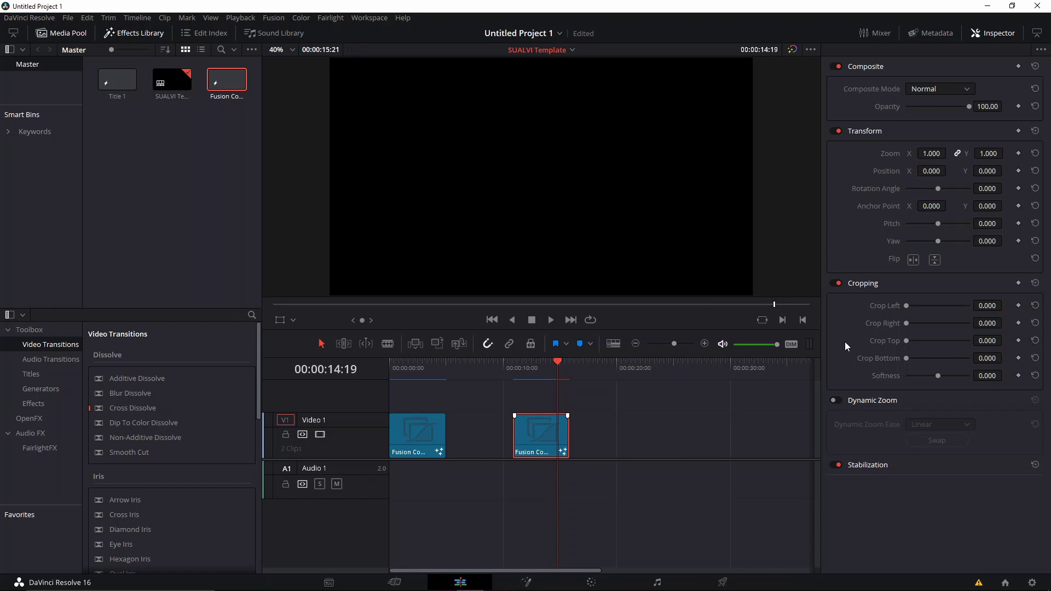